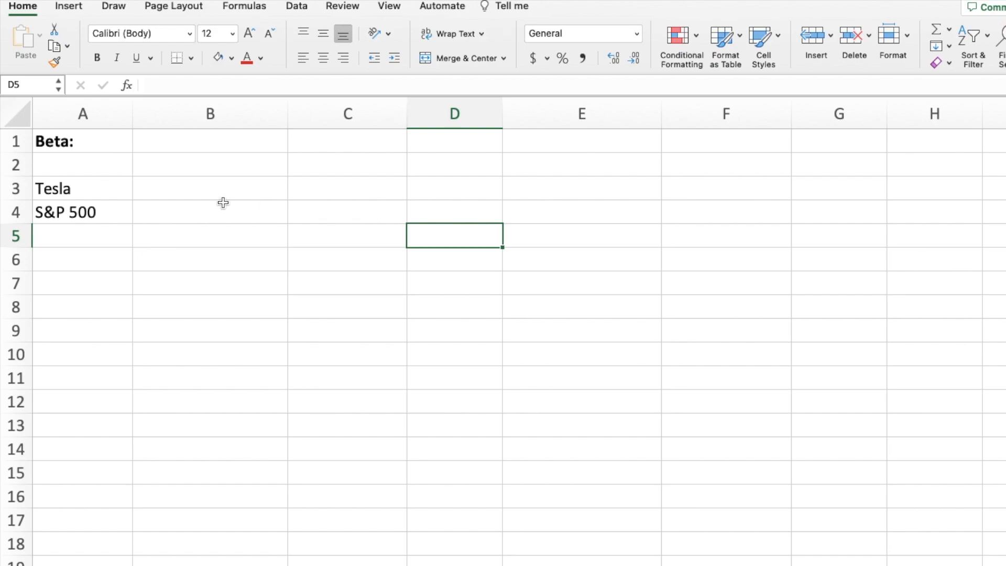
left_click(65, 188)
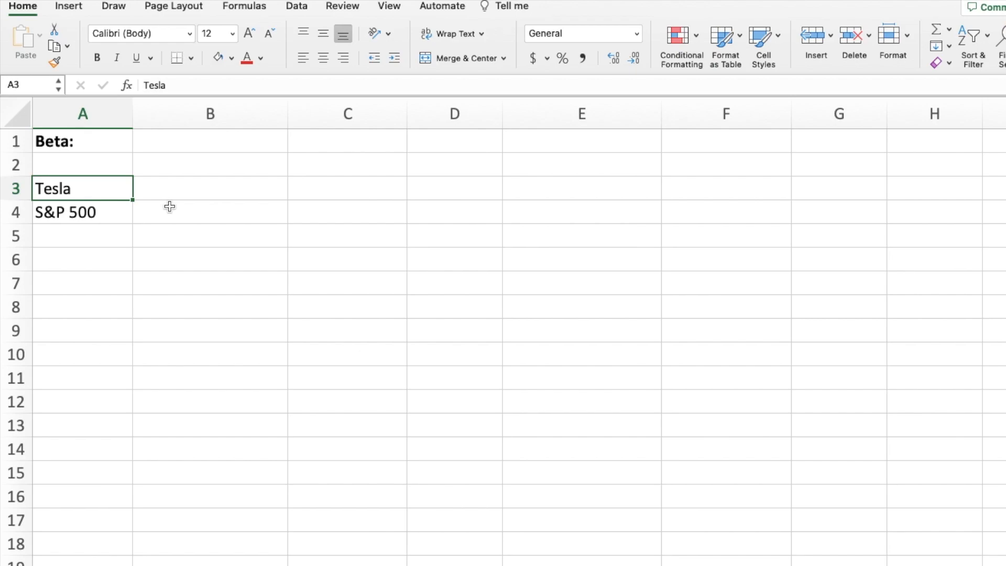
key("Down")
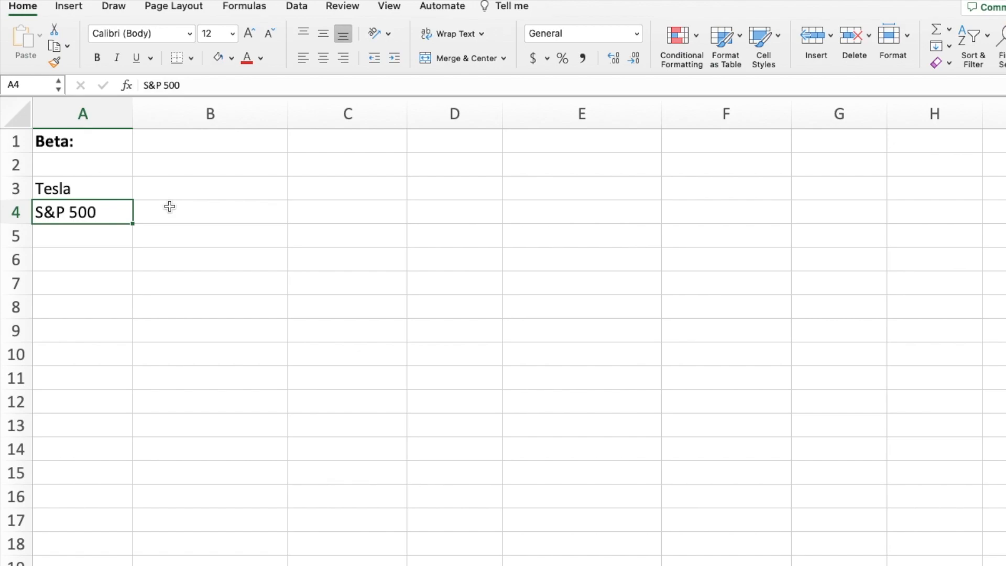
key("Right")
key("Up")
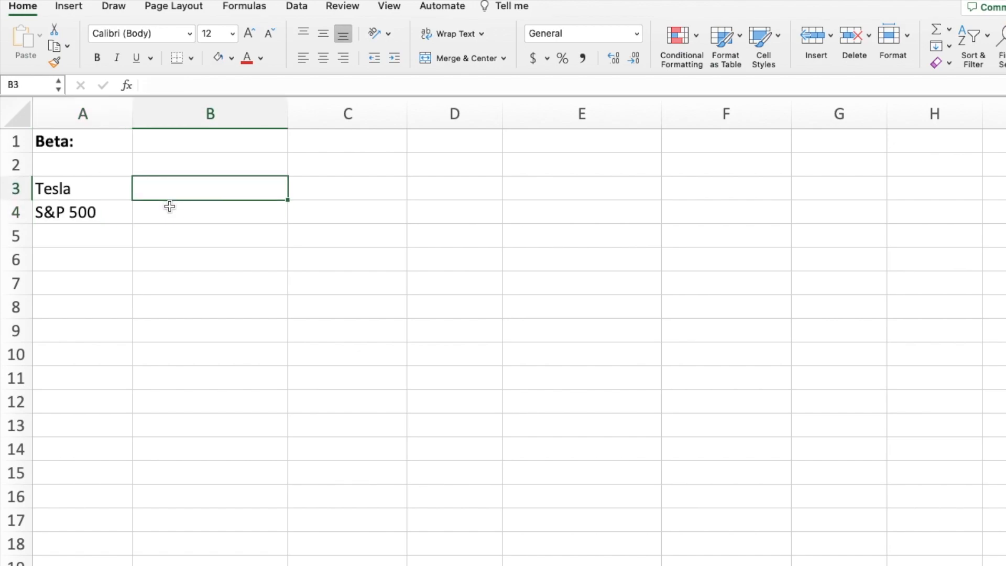
key("Right")
key("Right")
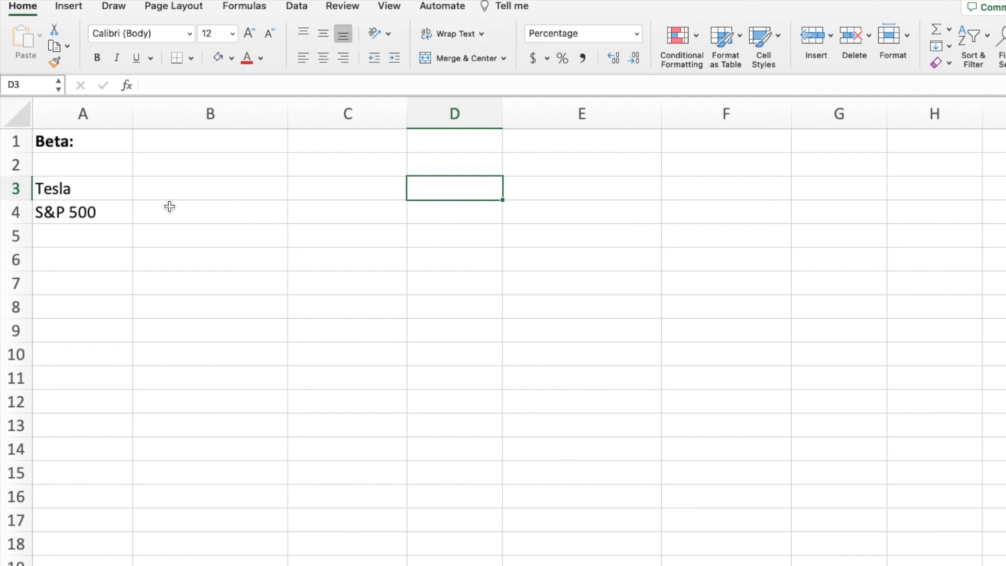
Step: Switch to Yahoo Finance and open the historical price data for Tesla (TSLA)
key("ctrl+Right")
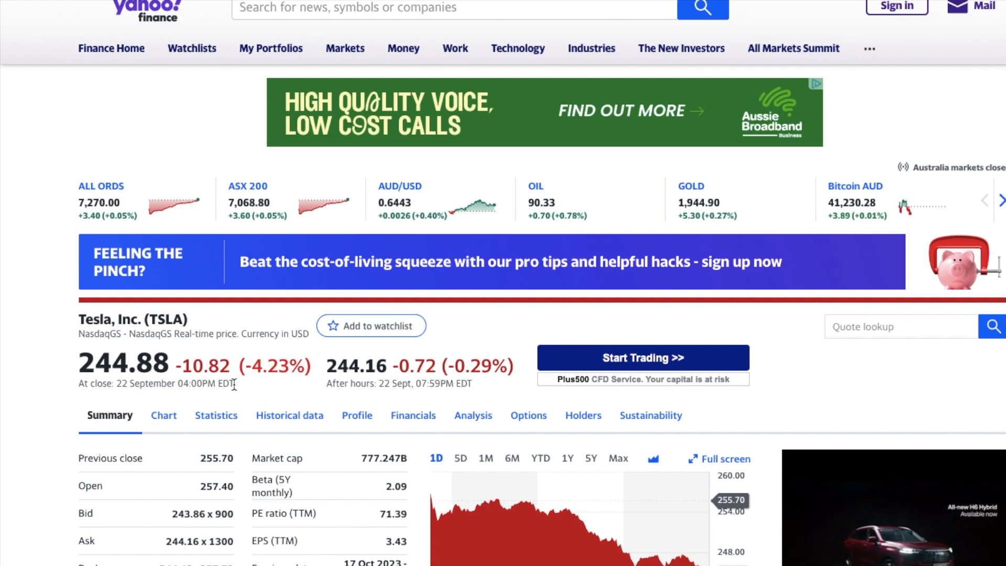
left_click(300, 425)
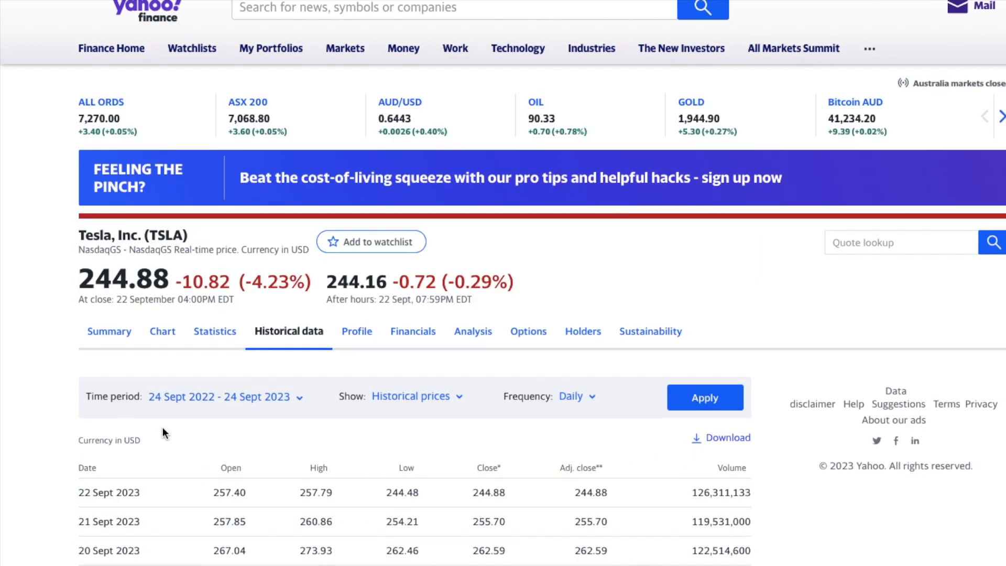
scroll(162, 427, "down", 6)
scroll(223, 319, "up", 6)
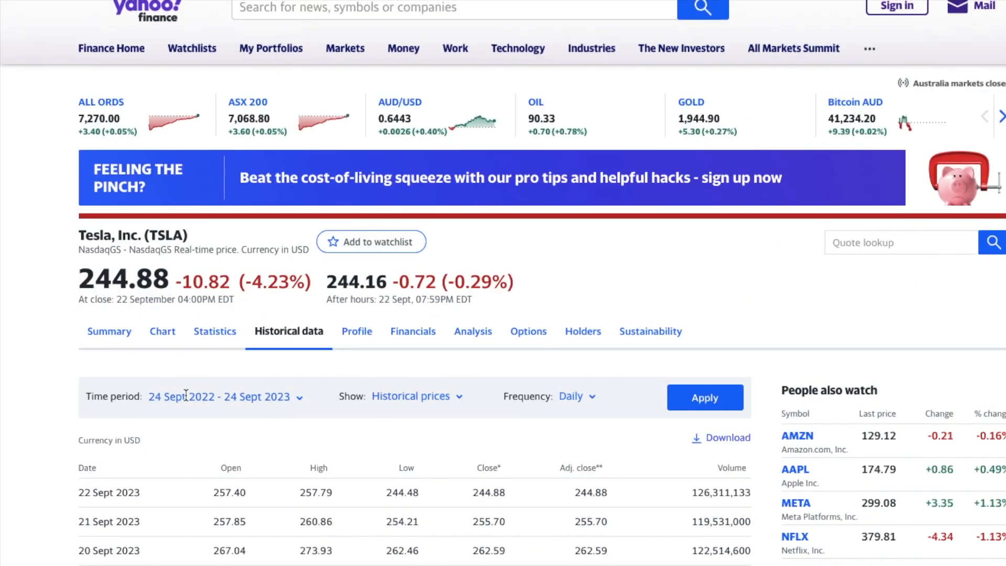
scroll(189, 408, "down", 2)
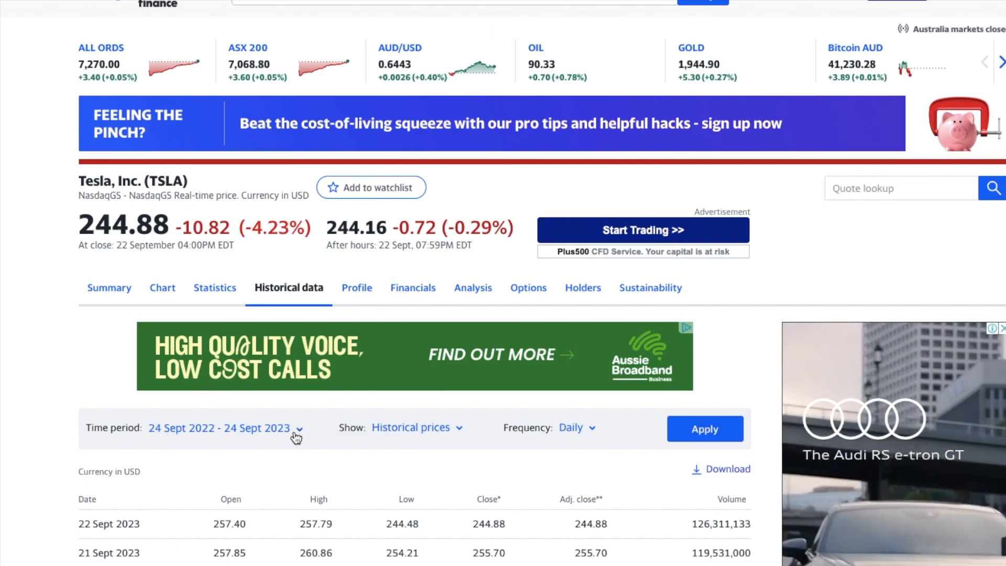
Step: Set the frequency of Tesla's historical prices to Weekly and apply it
left_click(578, 431)
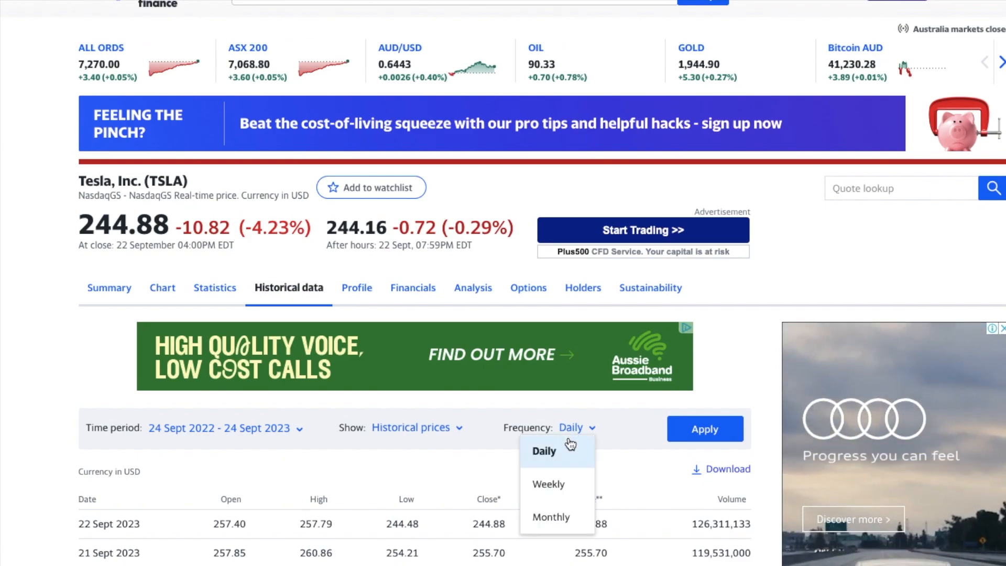
left_click(548, 484)
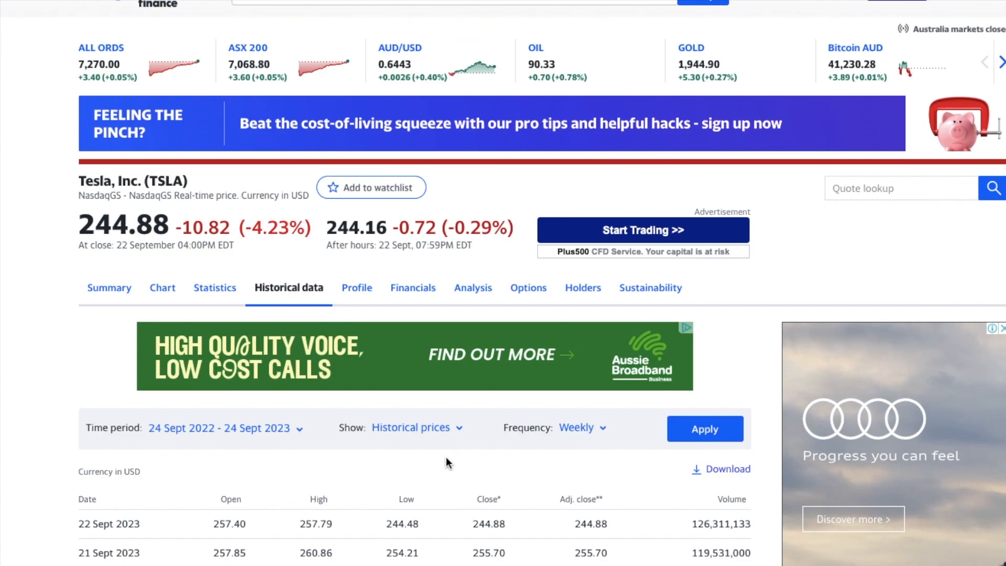
left_click(702, 428)
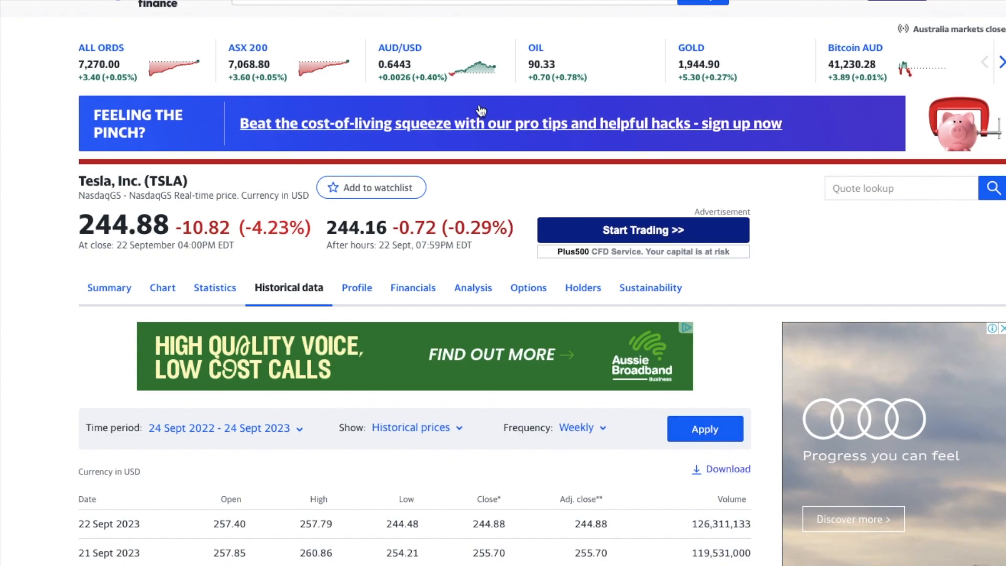
Step: Go to the S&P 500 index (^SPX) page and open its historical data
left_click(402, 2)
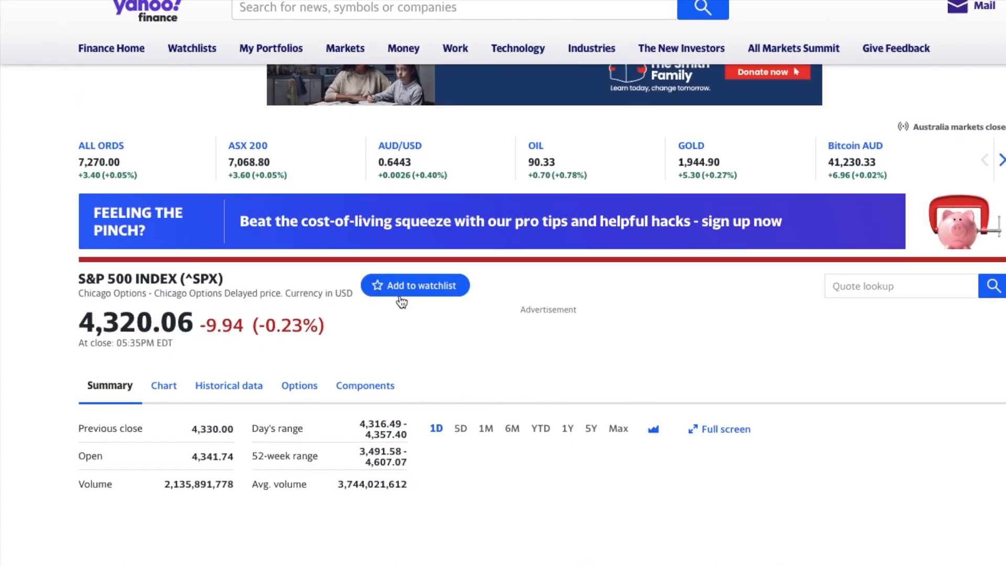
left_click(222, 389)
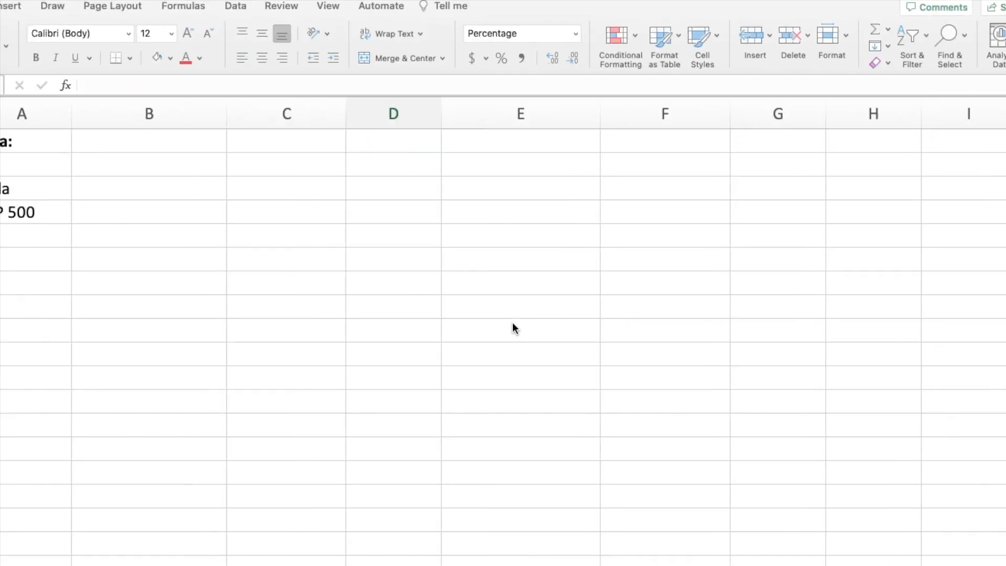
Step: Switch to Excel and fill the Adj Close header in yellow on both the S&P 500 and Tesla price sheets
left_click(321, 300)
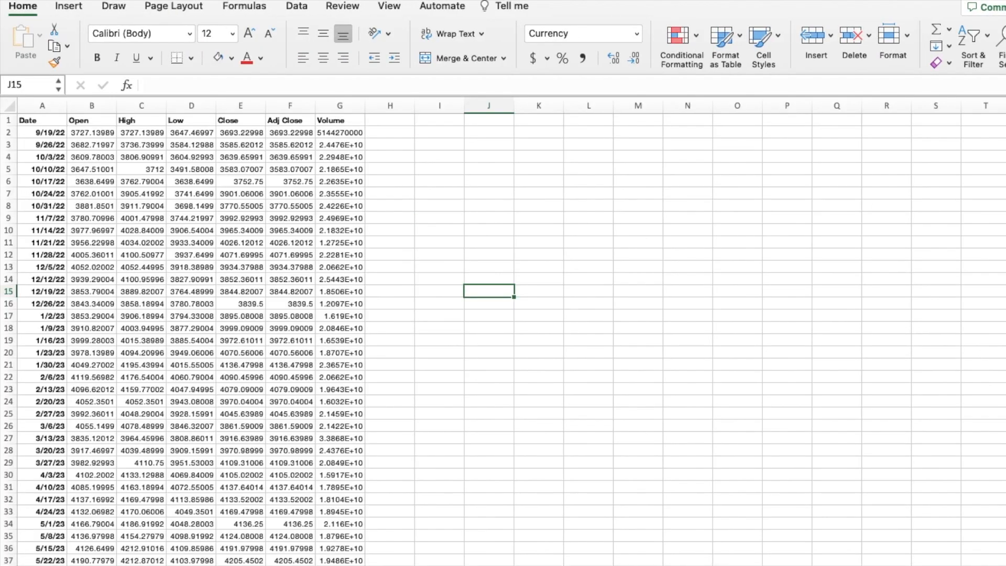
left_click(290, 119)
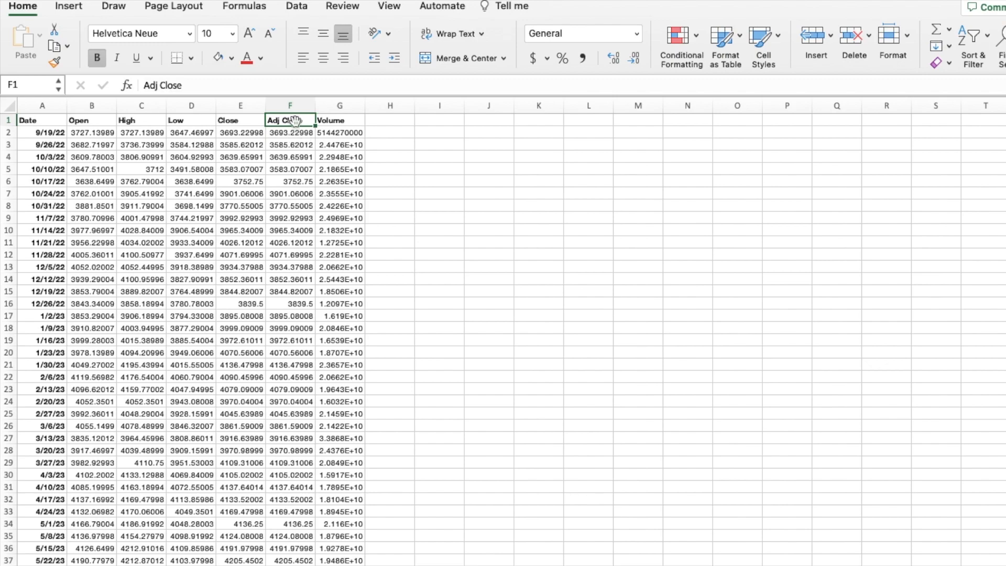
left_click(231, 59)
left_click(270, 227)
left_click(450, 203)
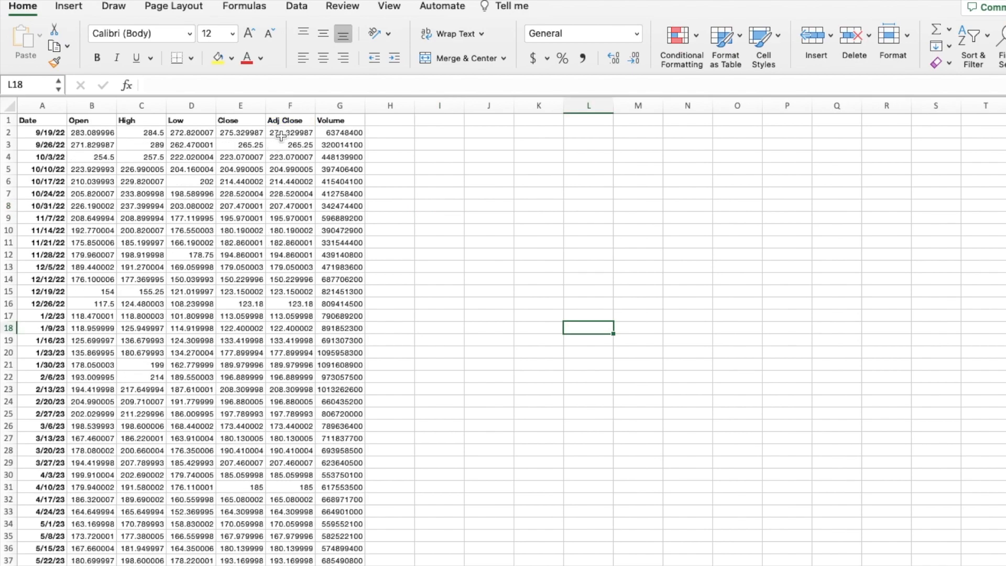
left_click(290, 120)
left_click(218, 58)
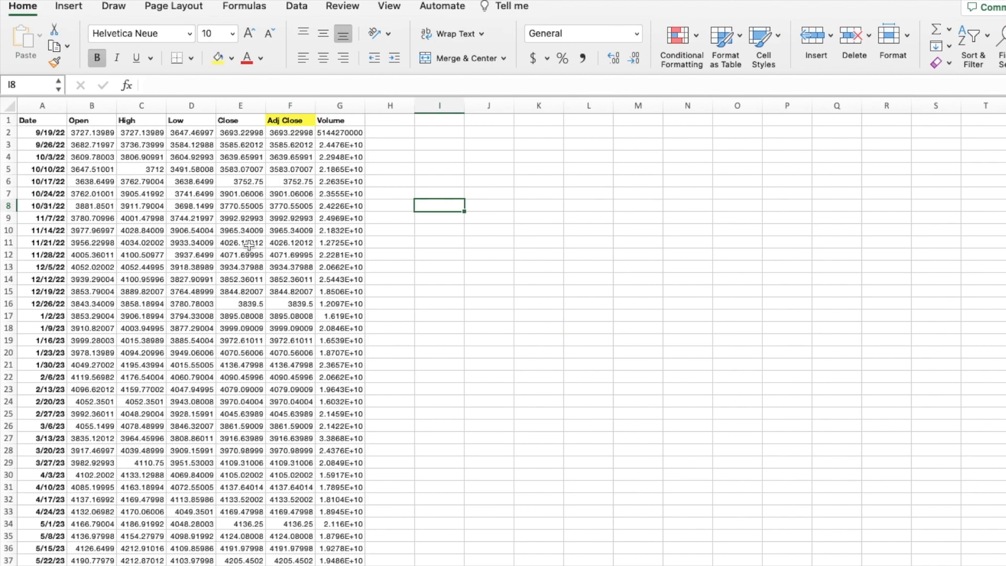
Step: Copy all the Adj Close values from F2 down on the S&P 500 price sheet
left_click(291, 133)
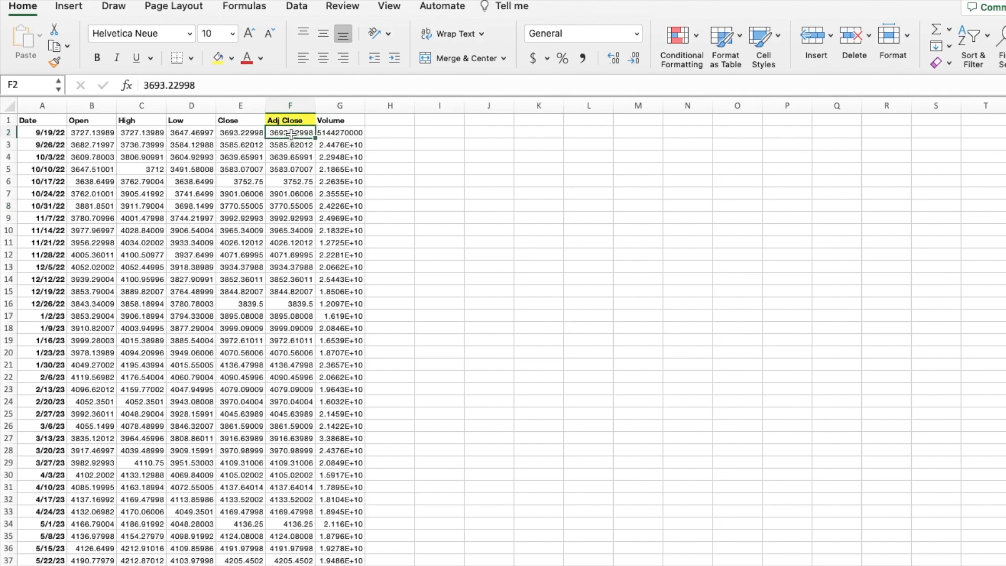
key("super+shift+Down")
scroll(291, 314, "up", 10)
key("super+c")
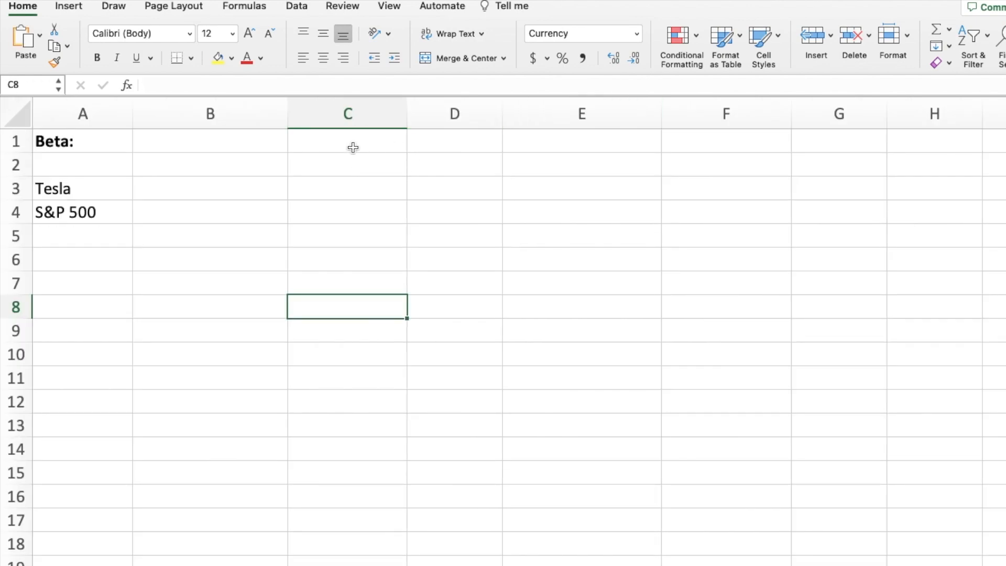
left_click(353, 148)
key("super+v")
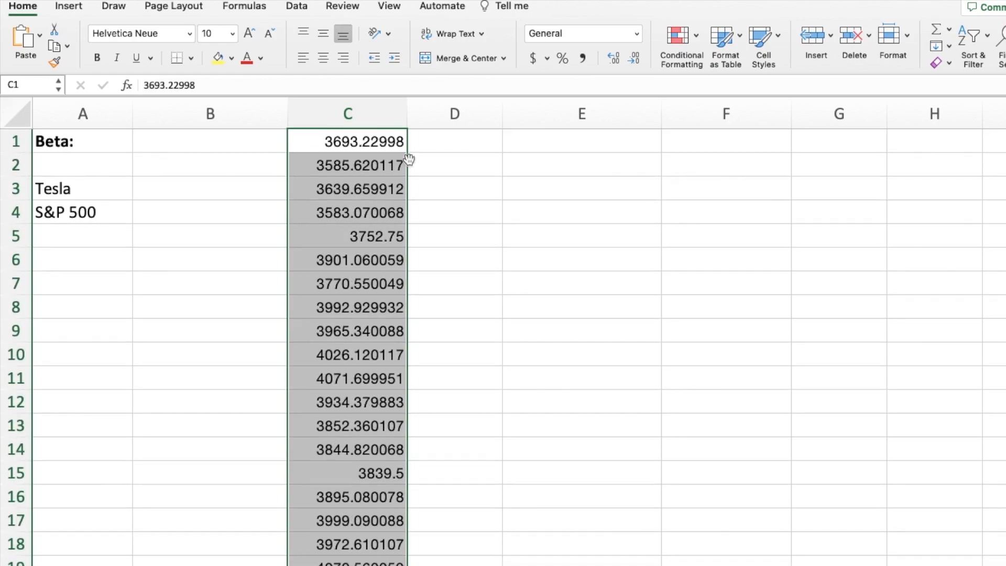
key("super+z")
Step: Paste the copied S&P 500 prices from C2 down on the Beta sheet, and enter the headers SMP in C1 and TESLA in D1
left_click(359, 165)
key("super+v")
left_click(361, 138)
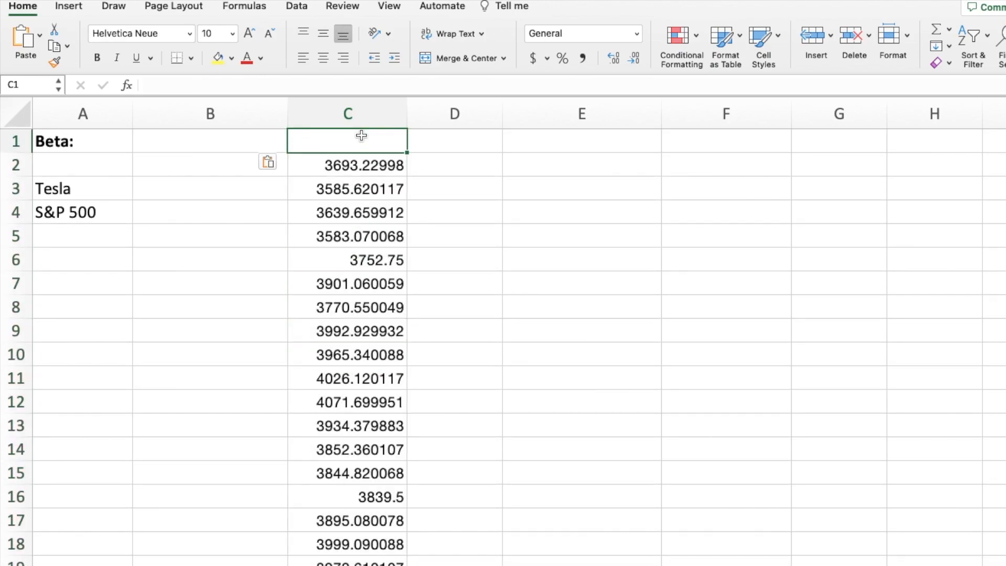
type("SMP")
key("Tab")
type("T")
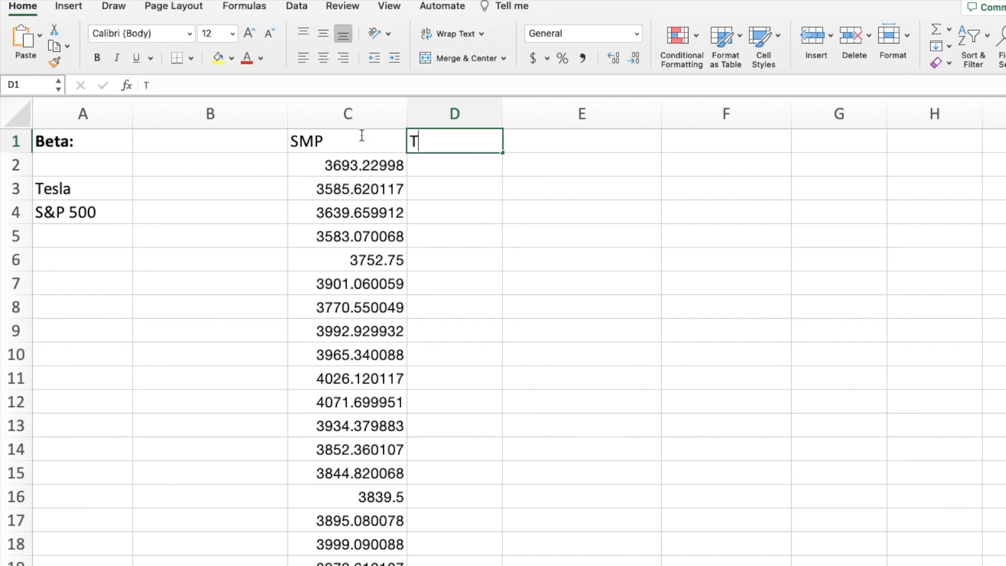
type("ESLA")
key("Return")
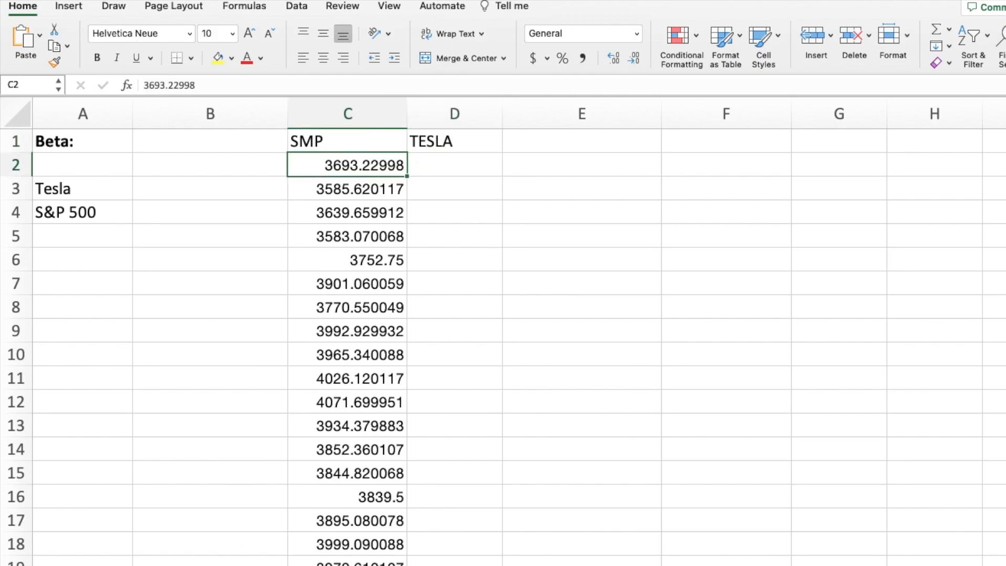
Step: Copy all the Adj Close values from the Tesla price sheet into the Beta sheet from D2 down
left_click(235, 563)
left_click(293, 133)
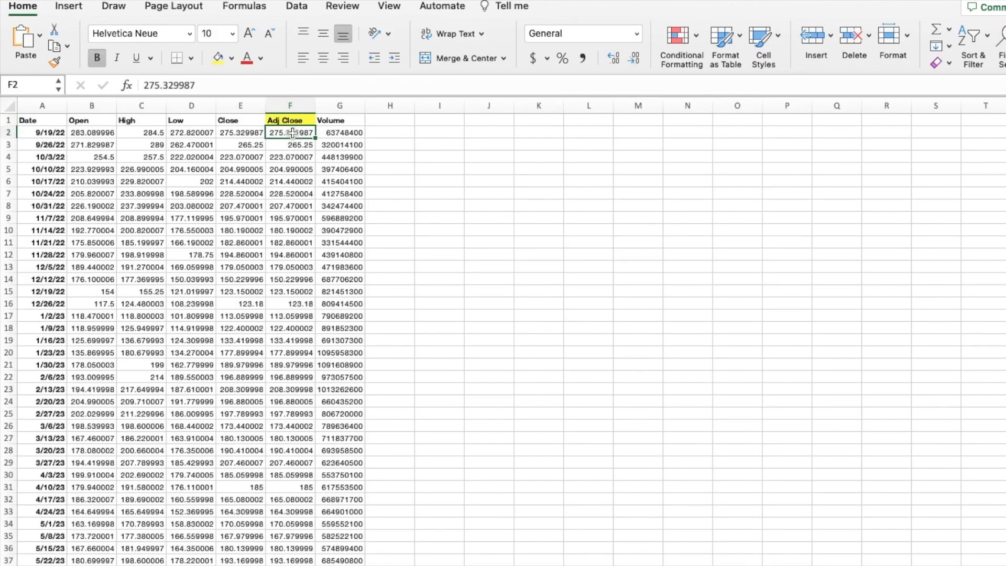
key("super+shift+Down")
scroll(293, 133, "up", 10)
key("super+c")
left_click(336, 563)
left_click(435, 170)
key("super+v")
Step: Examine the SMP and TESLA price columns to check that they end on the same row
left_click(583, 253)
scroll(448, 370, "down", 10)
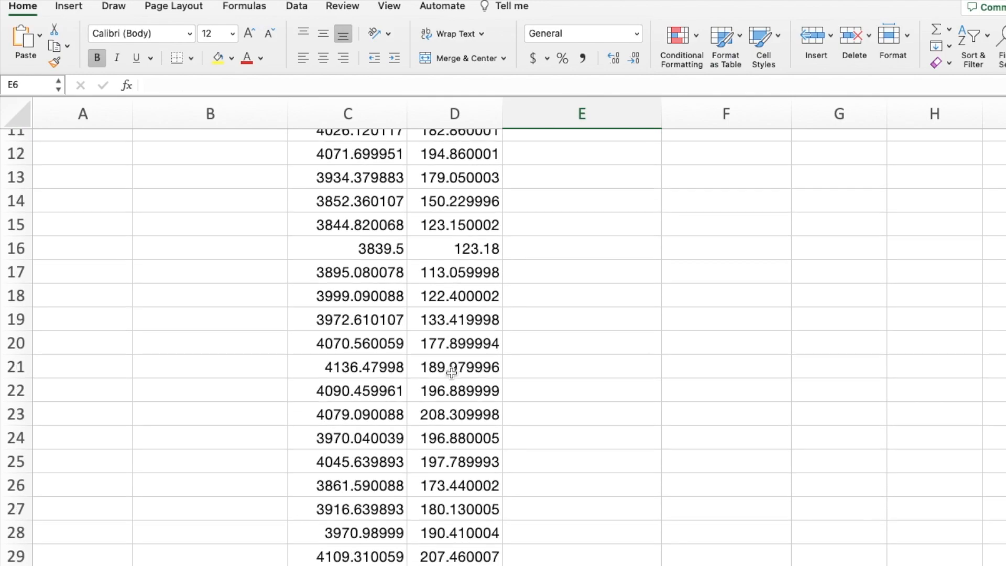
scroll(447, 361, "down", 10)
scroll(447, 364, "up", 3)
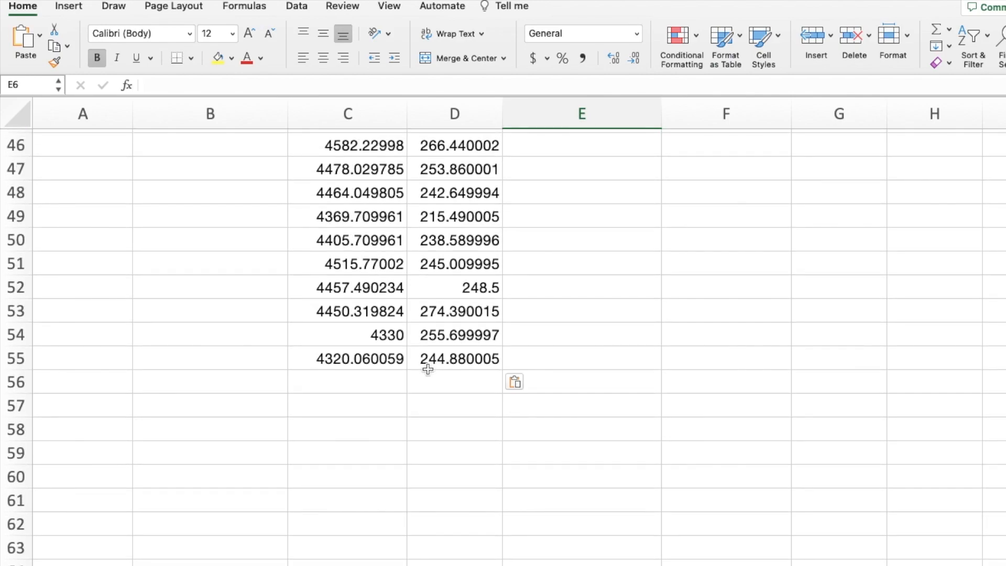
left_click(385, 358)
left_click_drag(458, 351, 461, 357)
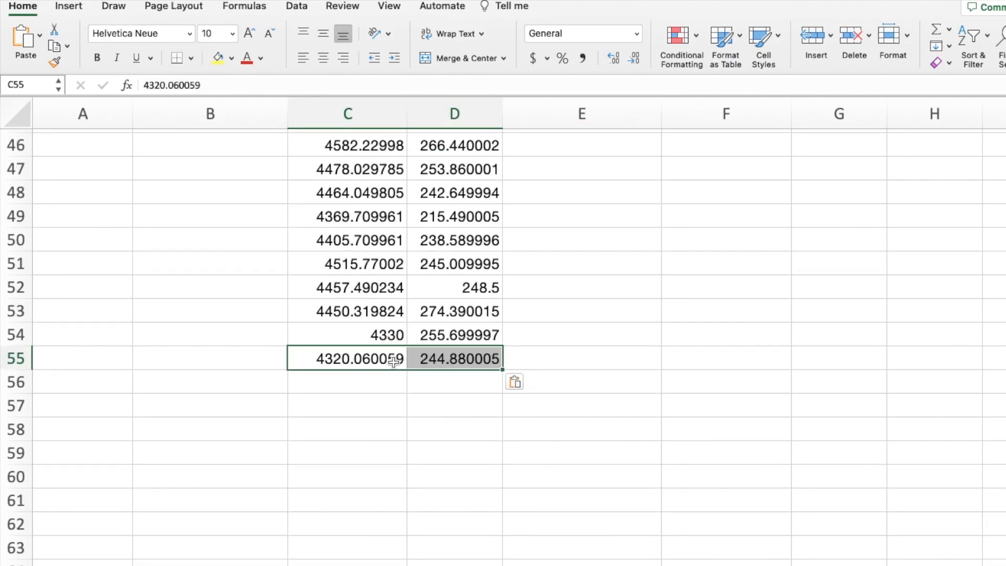
left_click(521, 342)
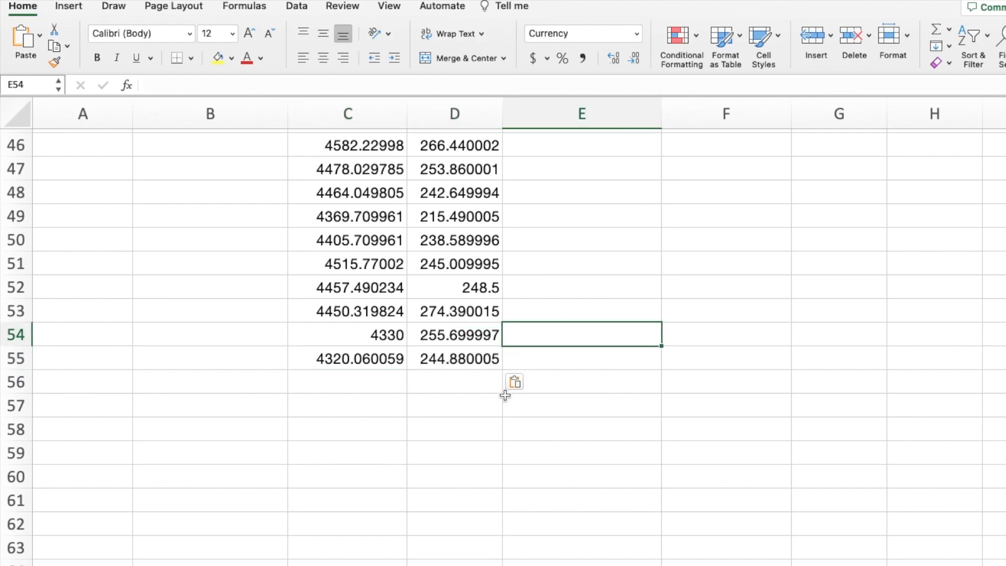
scroll(499, 388, "up", 5)
scroll(482, 414, "down", 1)
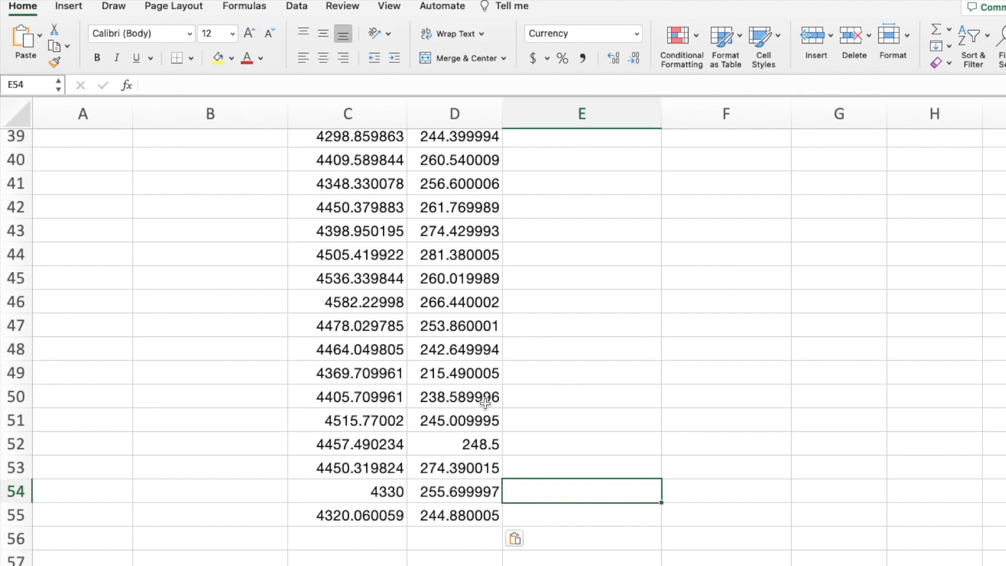
scroll(485, 403, "up", 20)
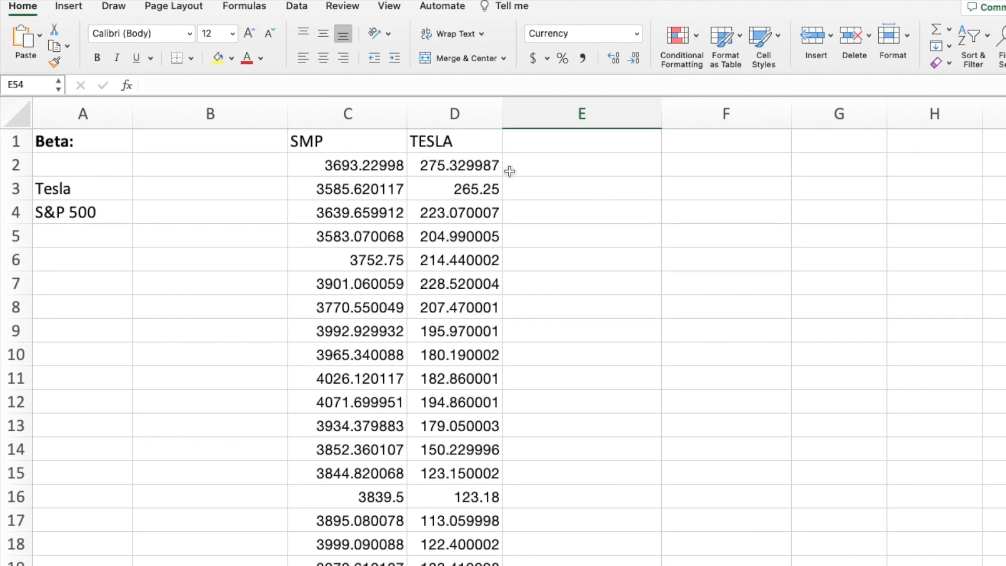
Step: Enter the headers Returns SMP in E1 and Returns TESLA in F1
left_click(557, 149)
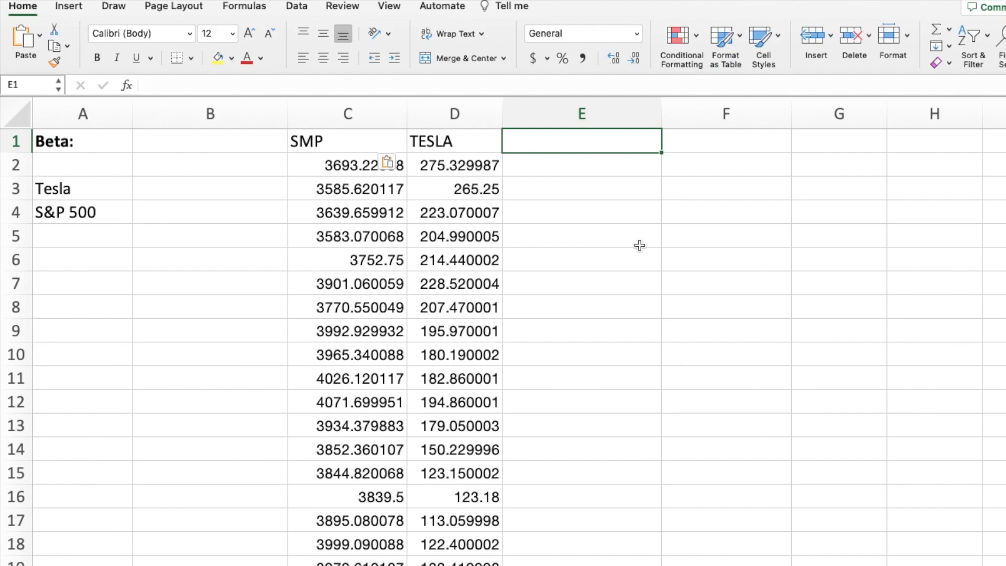
type("Returns SMP")
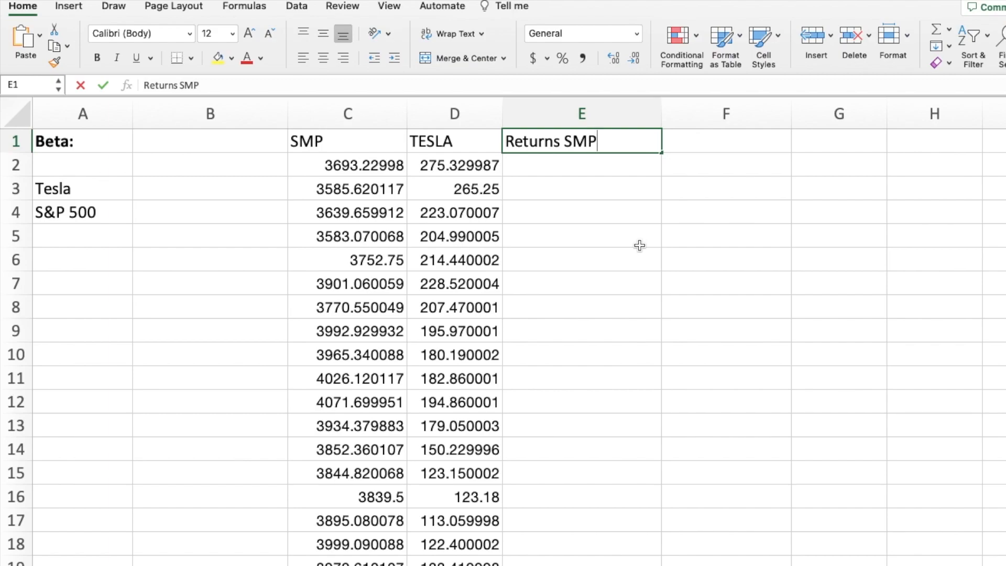
key("Tab")
type("Return sTESLA")
key("Return")
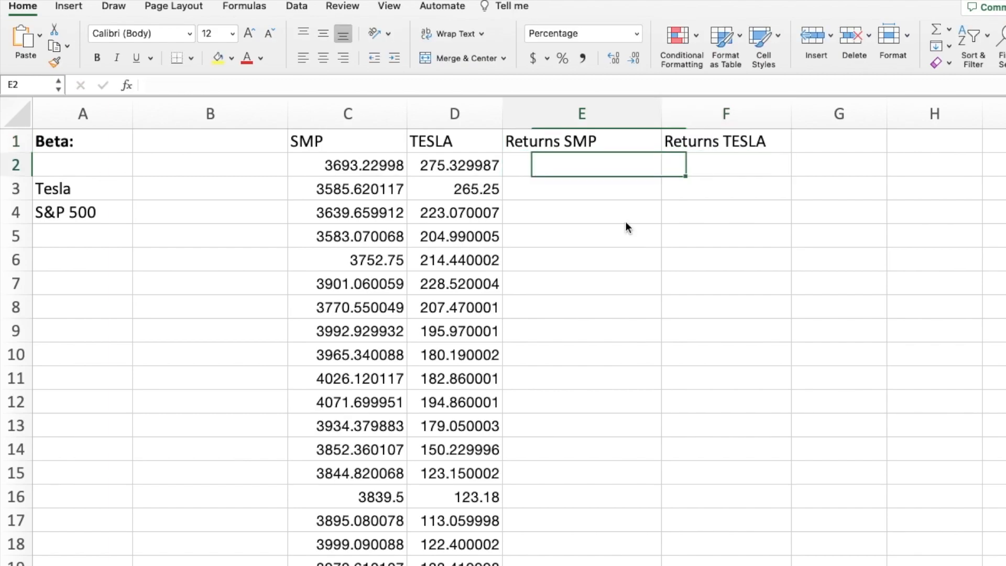
Step: Enter the formula =C3/C2 in E2 to calculate the first S&P 500 weekly return
type("=")
key("Left")
key("Left")
key("Down")
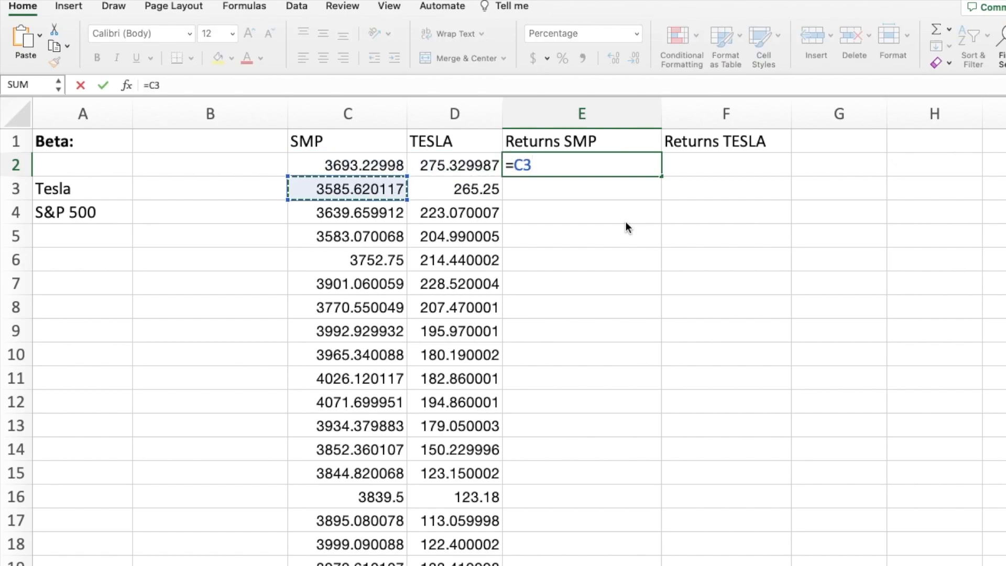
type("/")
key("Left")
key("Left")
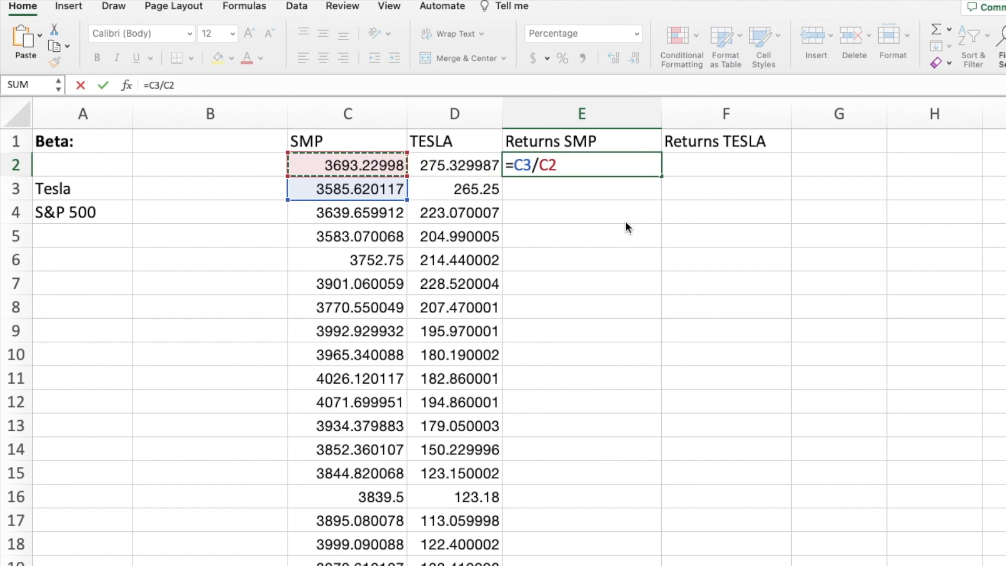
key("Return")
Step: Enter the formula =C4/C3 in E3 for the second S&P 500 return
type("=")
key("Left")
key("Left")
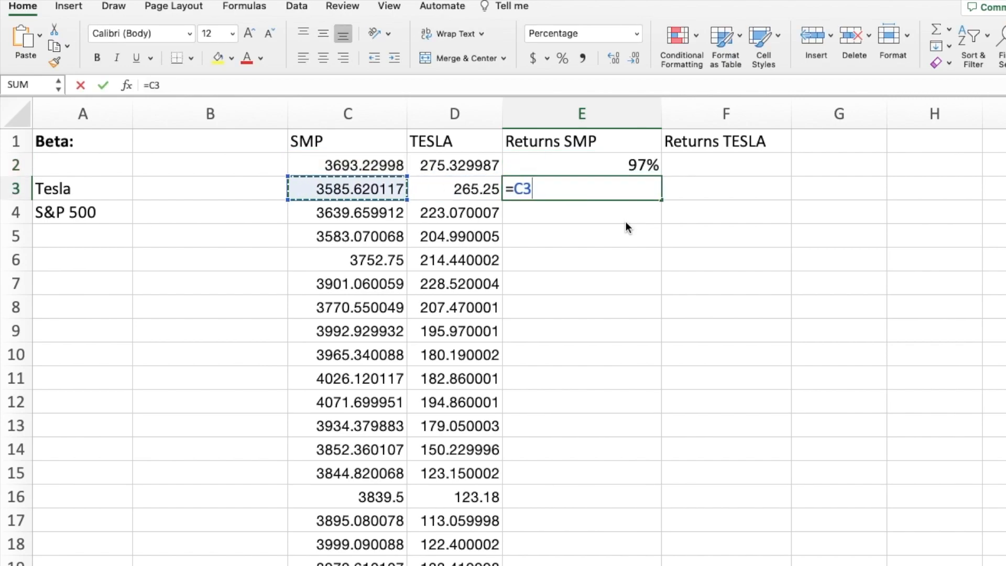
key("Down")
type("/")
key("Left")
key("Left")
key("Return")
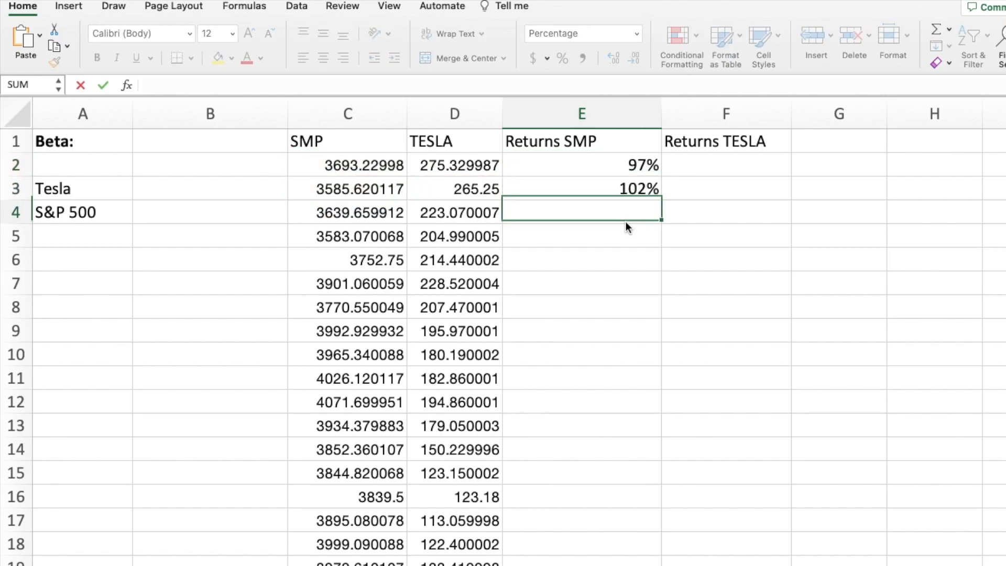
Step: Enter the formula =C5/C4 in E4 for the third S&P 500 return
type("=")
key("Left")
key("Left")
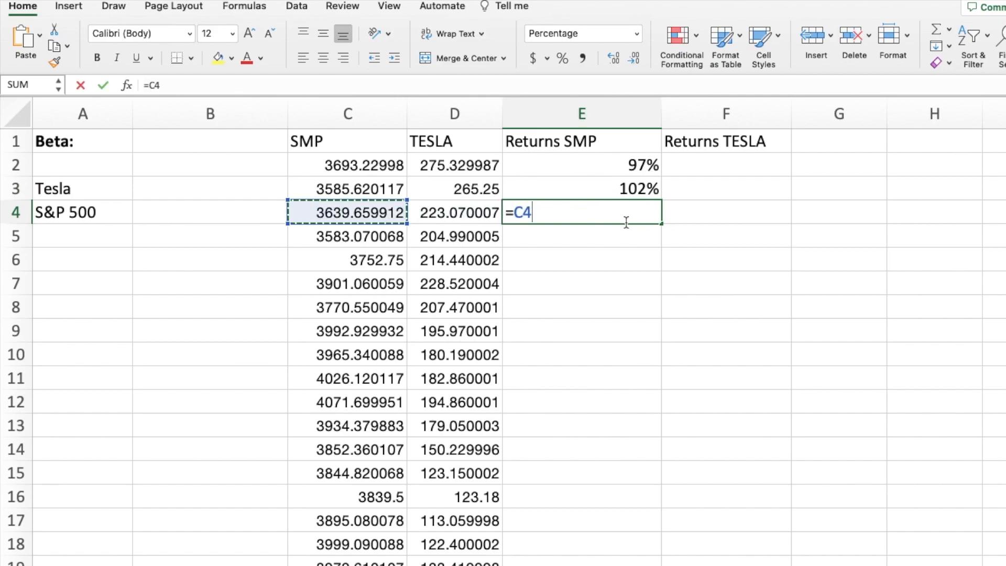
key("Down")
type("/")
key("Left")
key("Left")
key("Return")
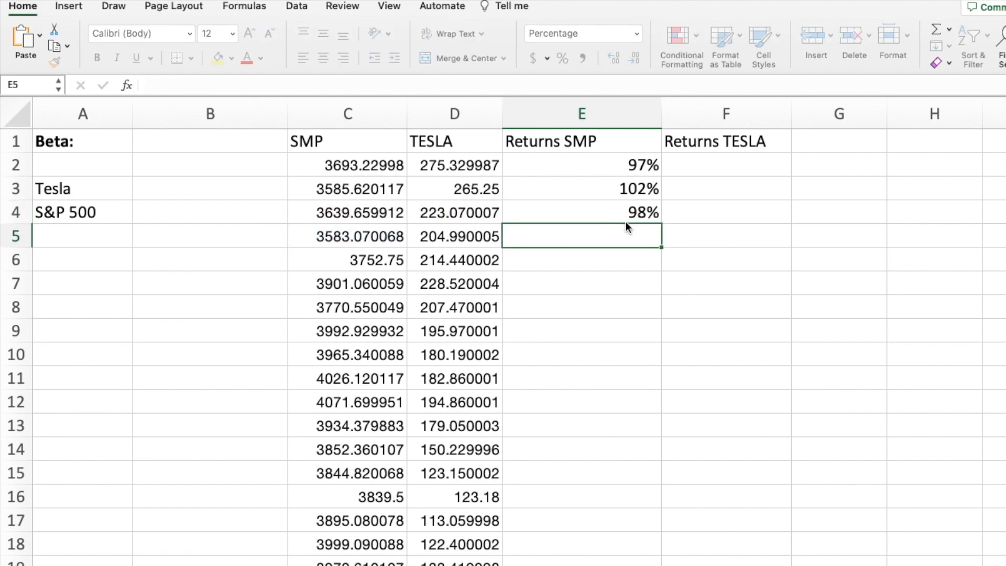
Step: Extend the return formulas in E2:E4 across to F2:F4 for Tesla and check the cell references in F2
key("Up")
key("Right")
key("Up")
key("Up")
left_click_drag(618, 166, 741, 219)
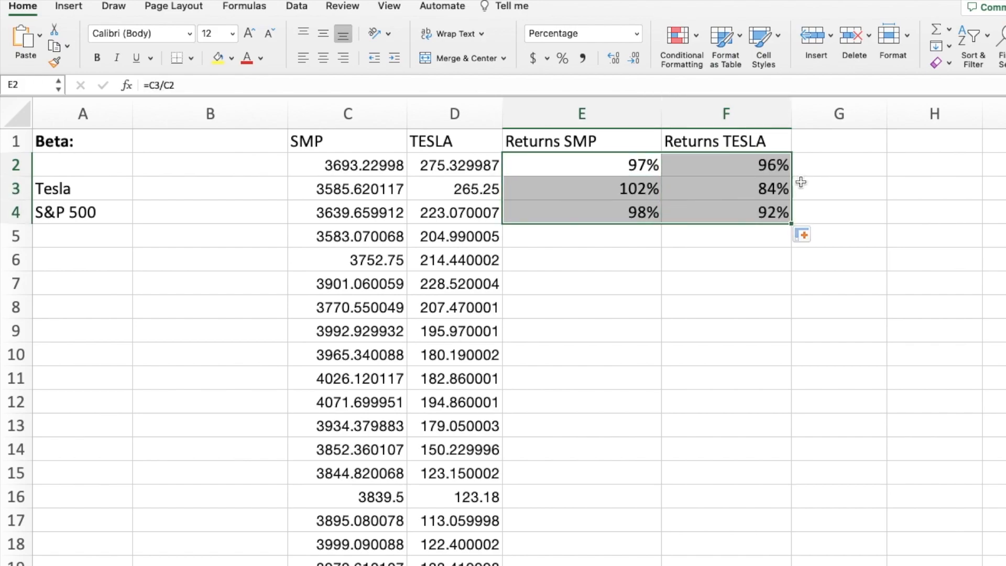
key("Right")
left_click(557, 88)
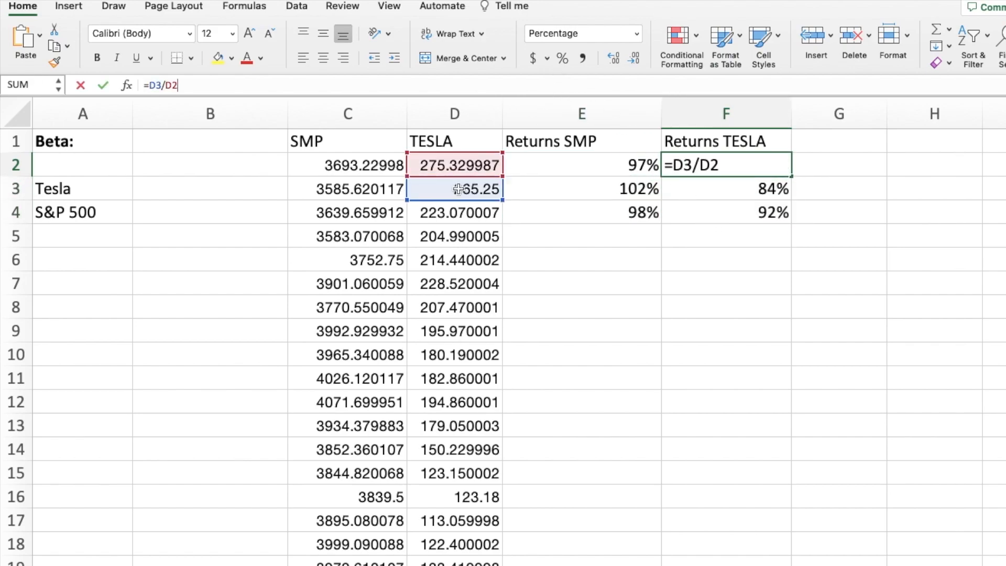
left_click(884, 208)
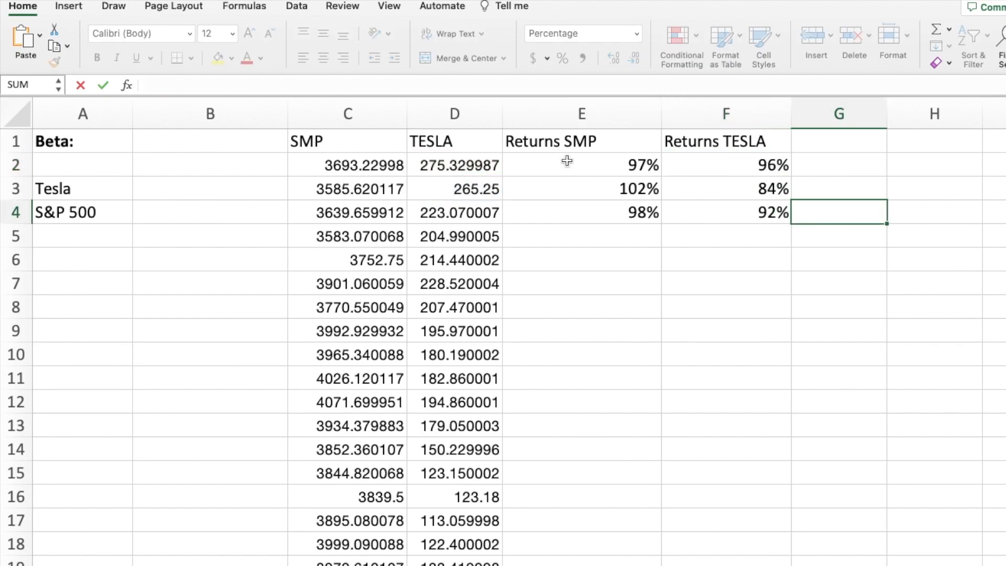
Step: Fill the return formulas in E2:F4 down alongside all the price rows and check the references in E16
left_click_drag(568, 160, 732, 207)
double_click(791, 223)
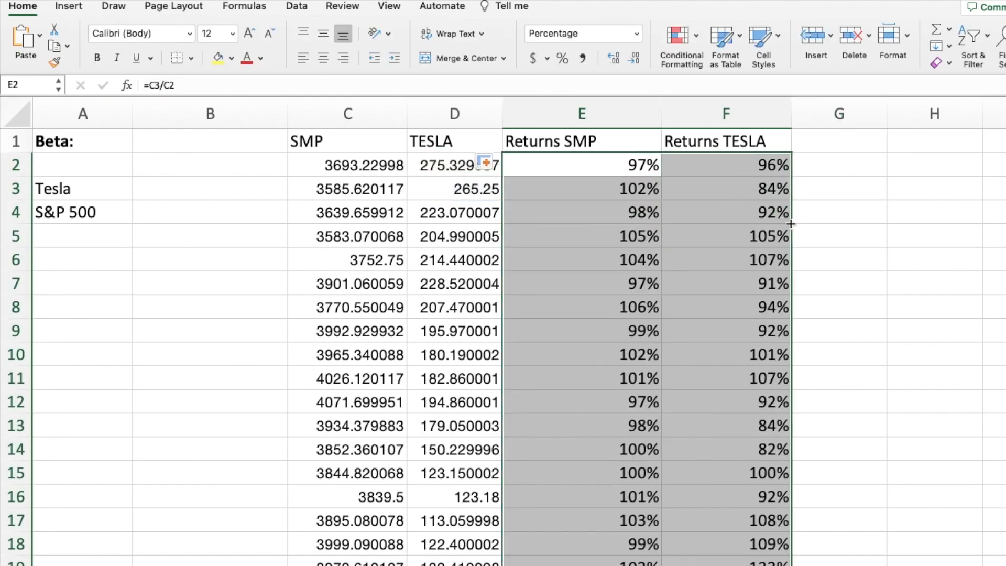
left_click(833, 214)
left_click(643, 496)
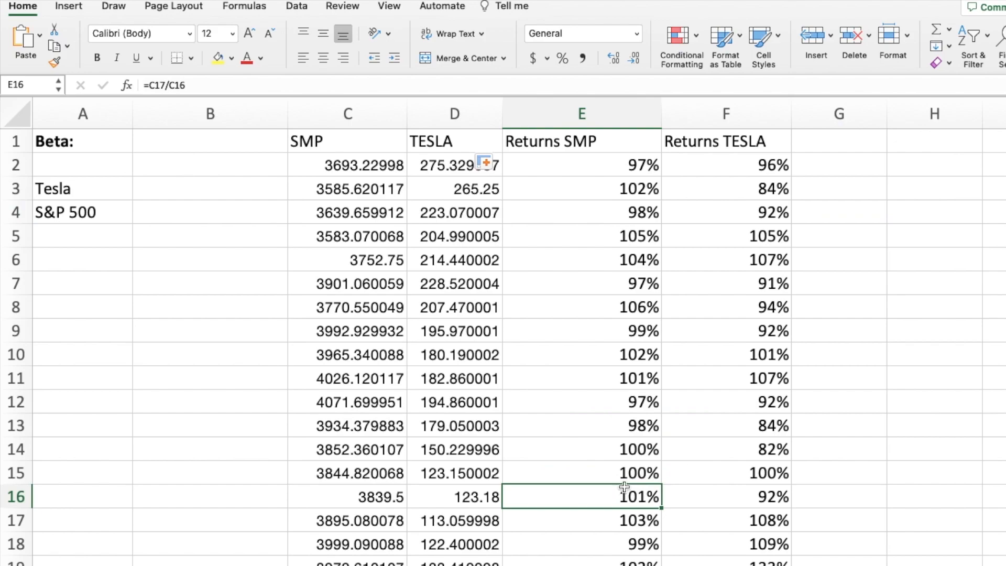
key("F2")
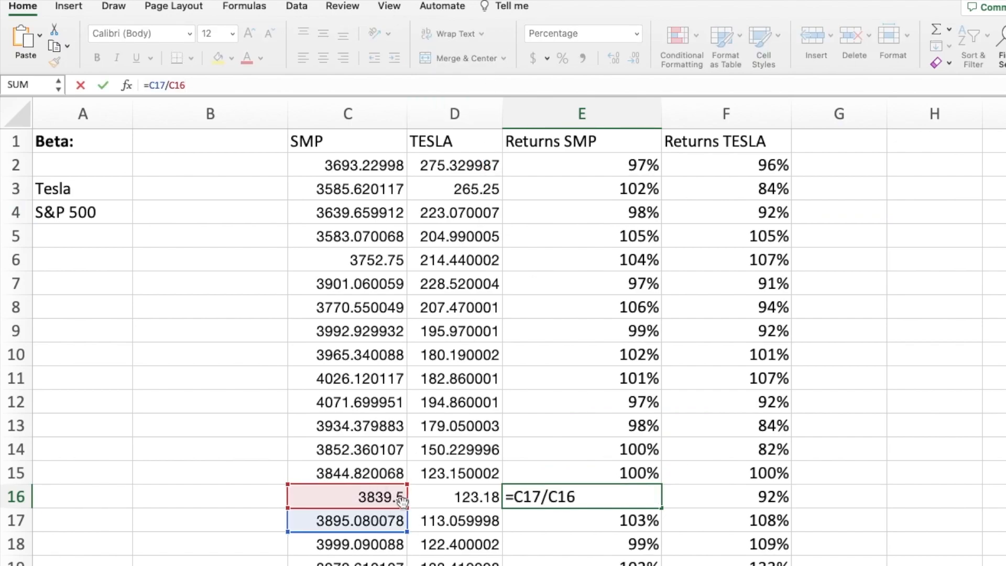
left_click(853, 254)
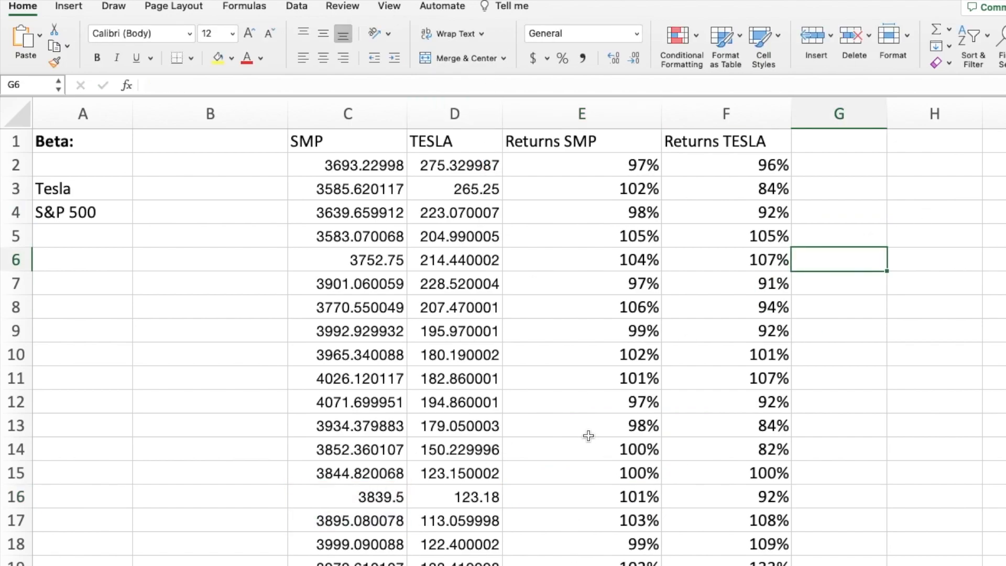
Step: Set the number format of both returns columns, from E2:F2 down to the last row, to General
left_click(617, 168)
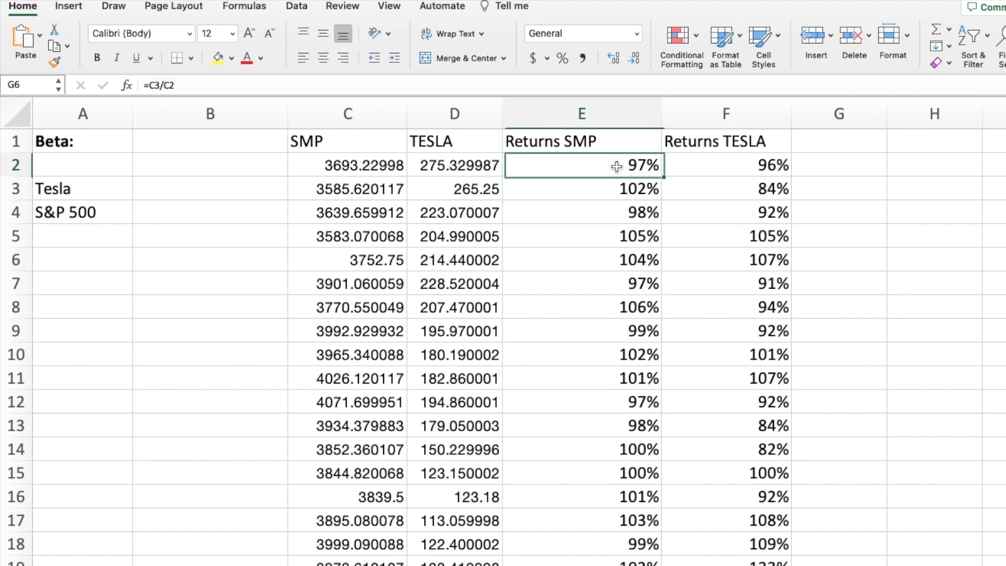
key("shift+Right")
key("super+shift+Down")
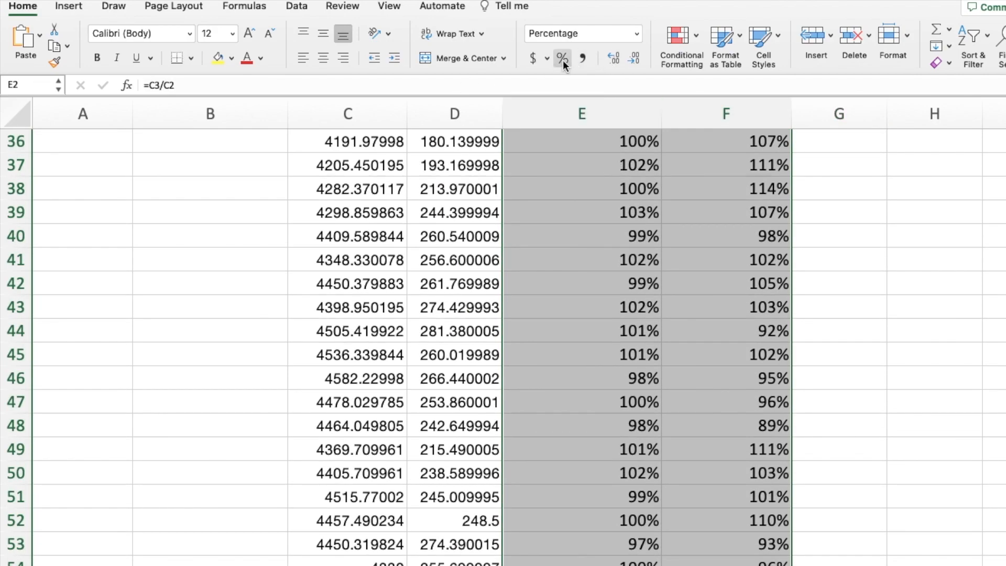
left_click(636, 34)
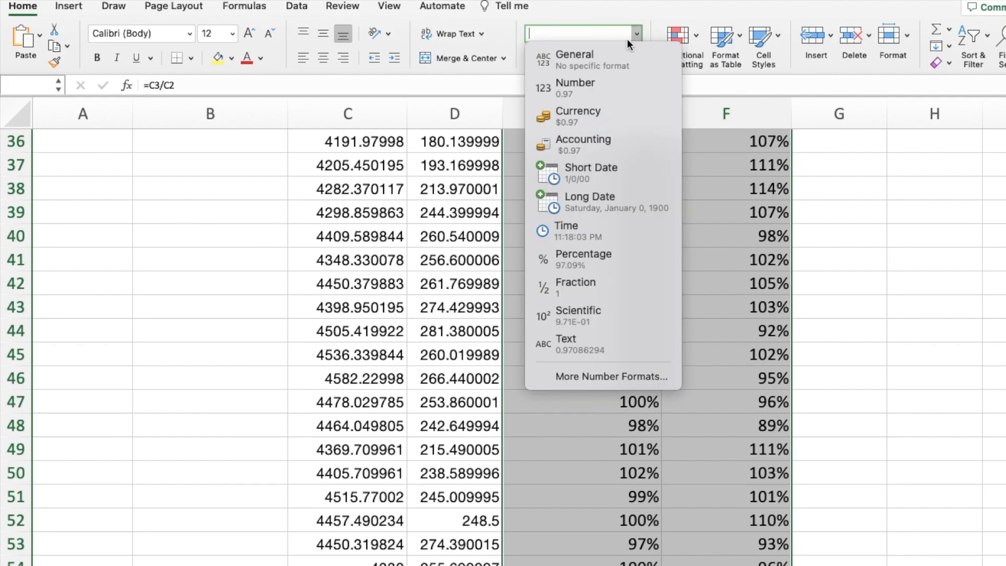
left_click(577, 58)
scroll(813, 276, "down", 2)
scroll(813, 276, "up", 2)
left_click(810, 207)
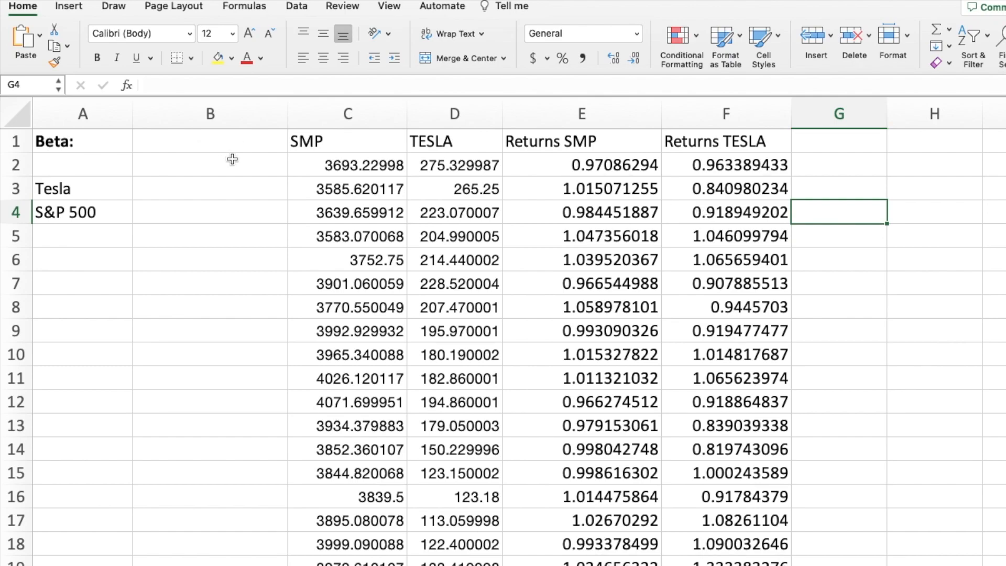
Step: Delete the S&P 500 label in A4, move the Tesla label from A3 to A2 and change it to "Tesla:"
left_click(147, 195)
left_click(81, 212)
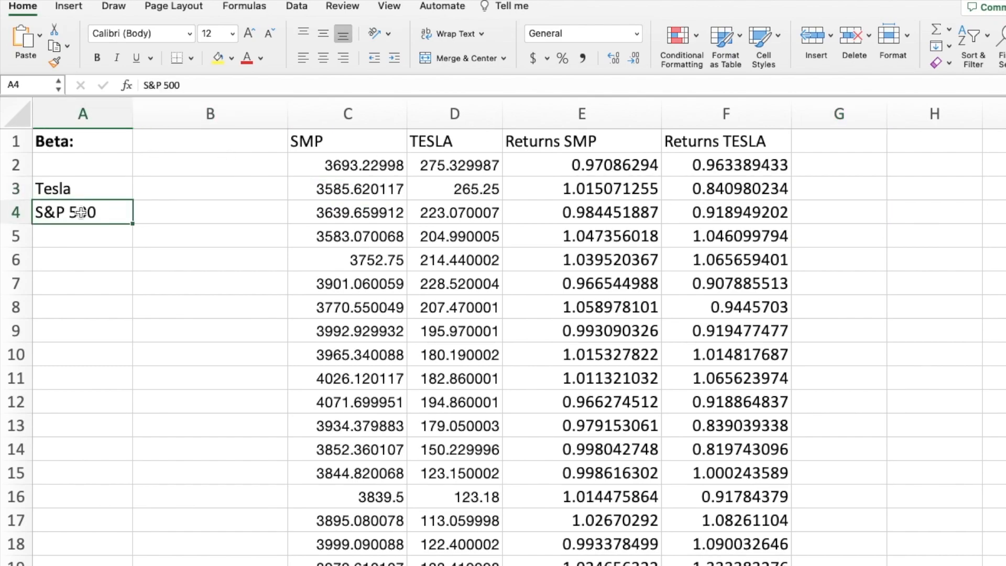
key("Delete")
left_click(76, 190)
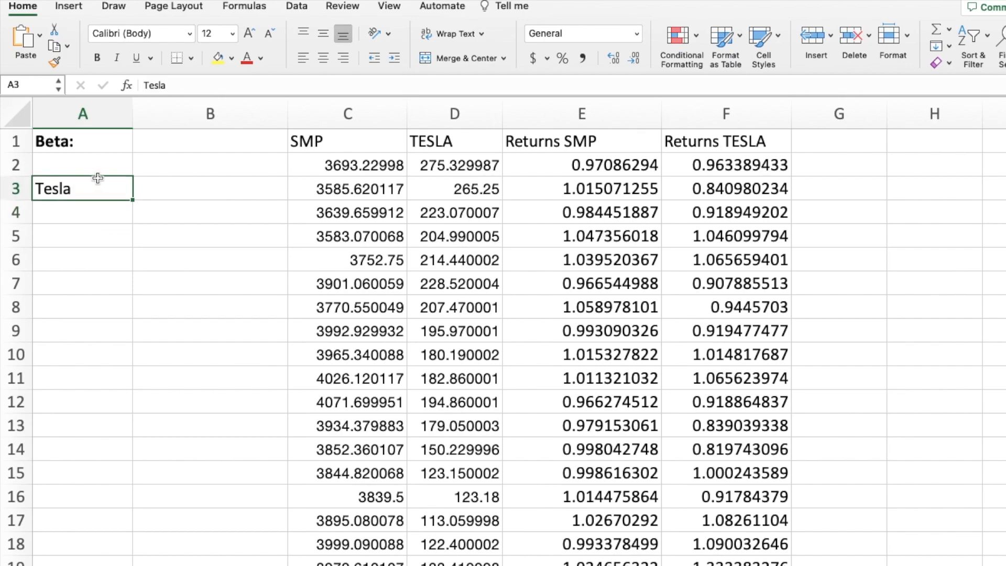
left_click_drag(101, 175, 97, 161)
left_click(186, 88)
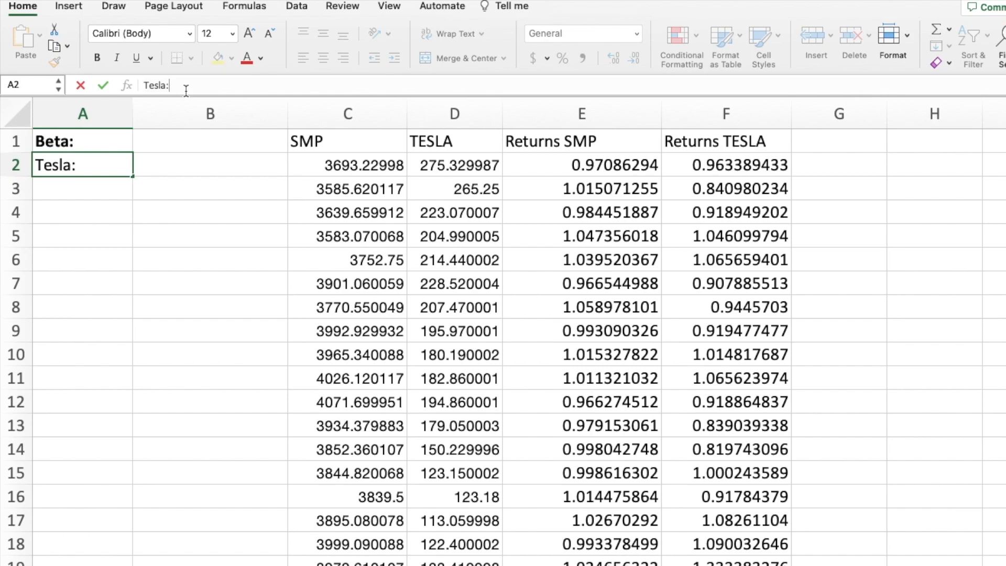
Step: Start a SLOPE formula in B2 with the Tesla returns F2:F54 as the known y values
left_click(181, 169)
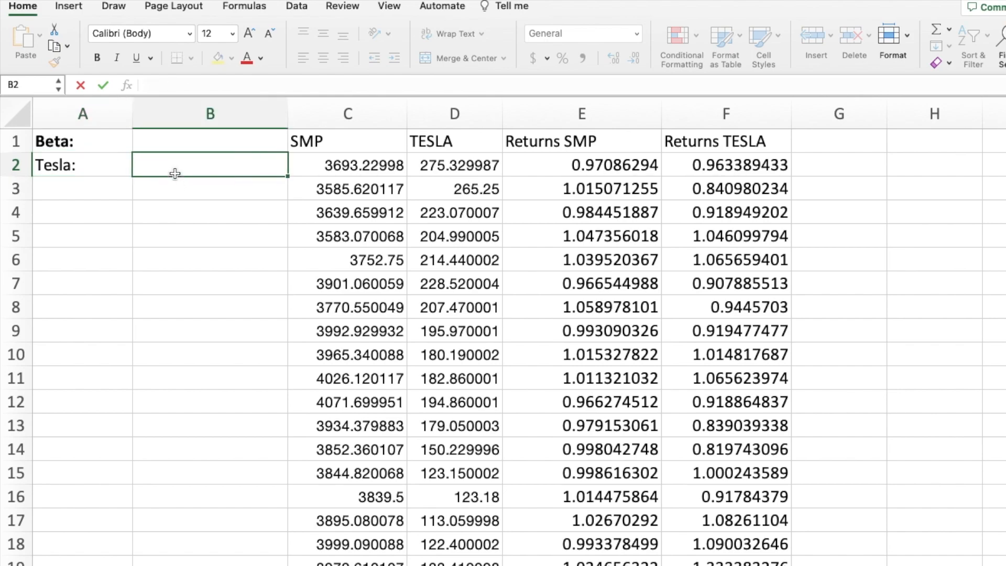
type("=")
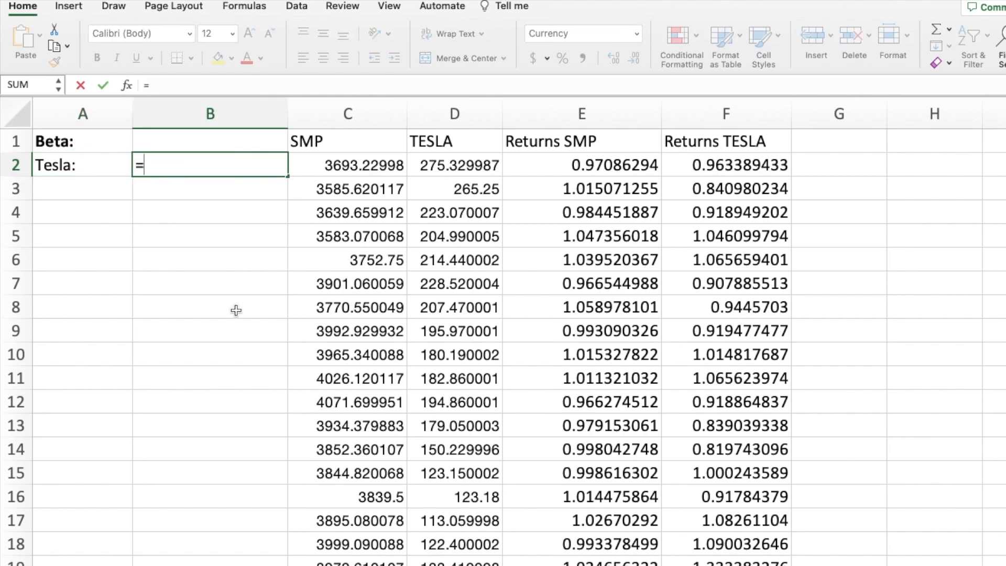
type("slope(")
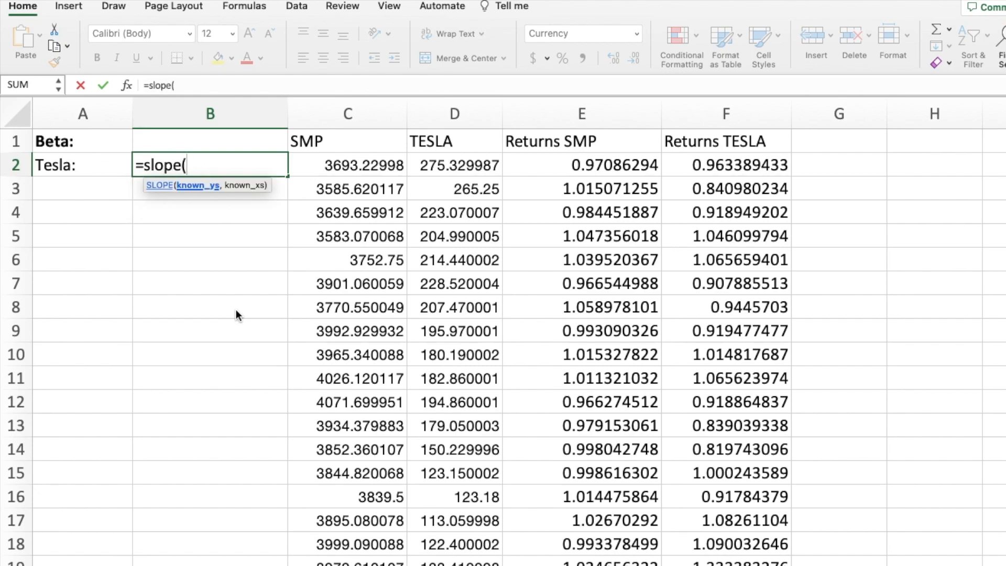
key("Right")
key("Right")
key("Right")
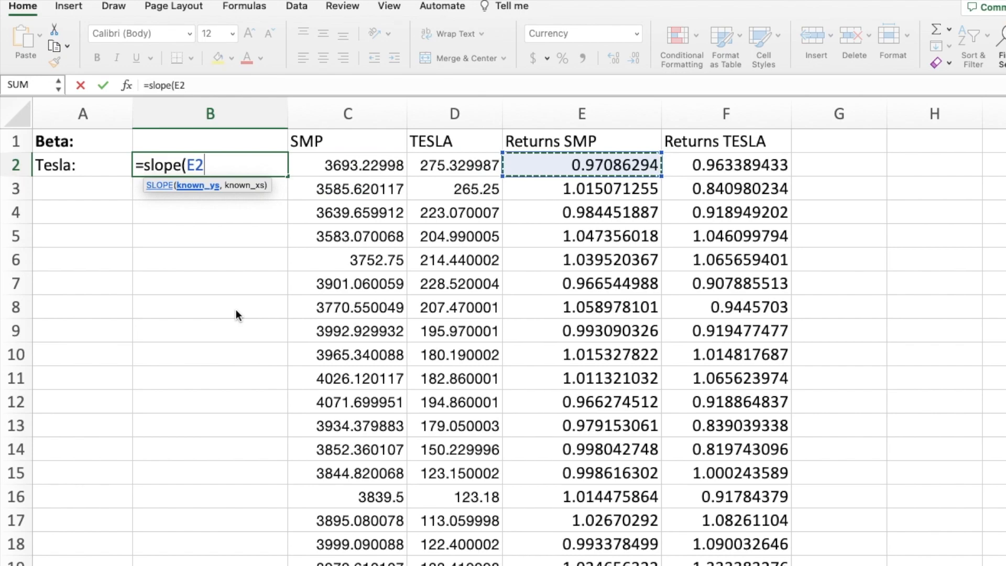
key("Right")
key("Left")
key("Right")
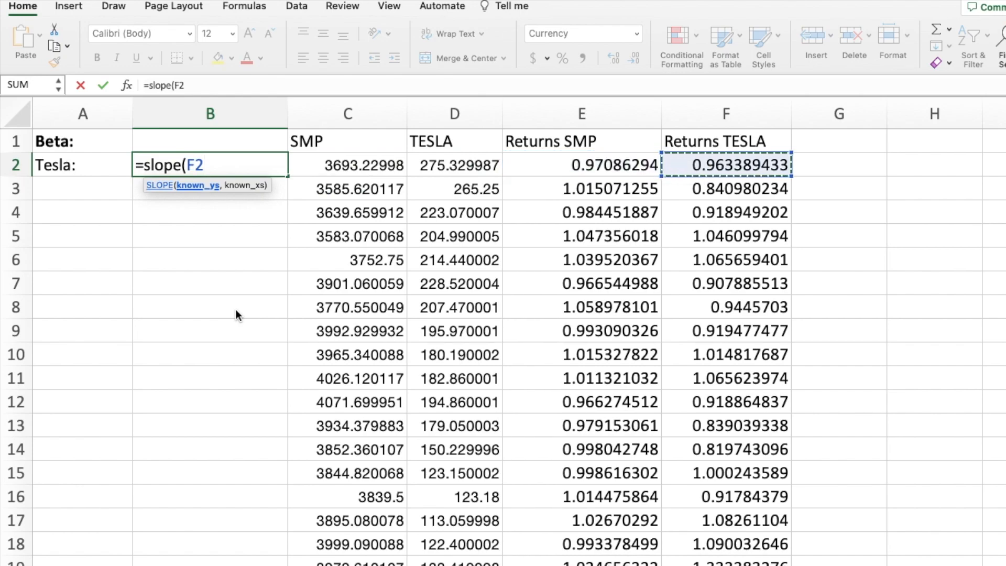
key("ctrl+shift+Down")
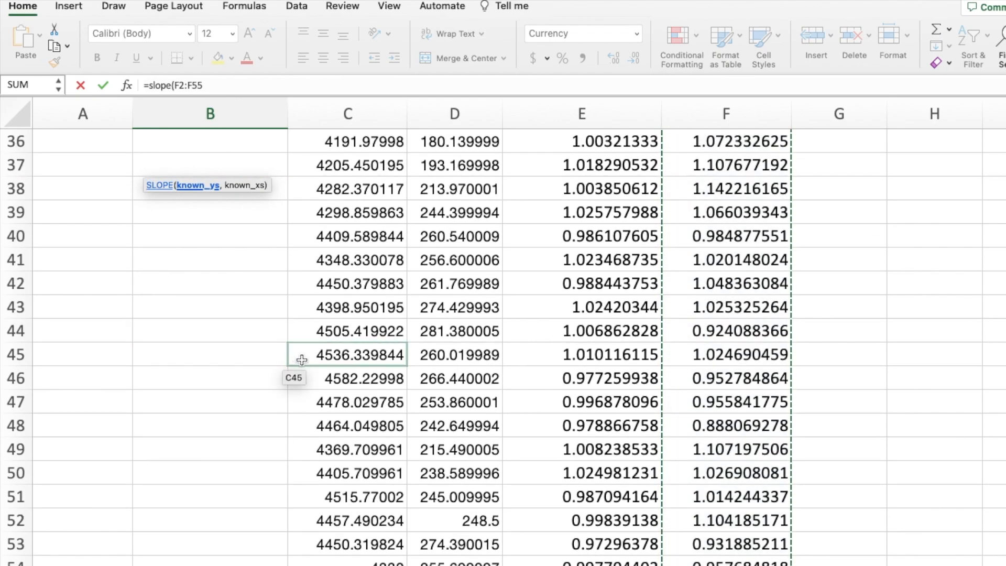
key("shift+Up")
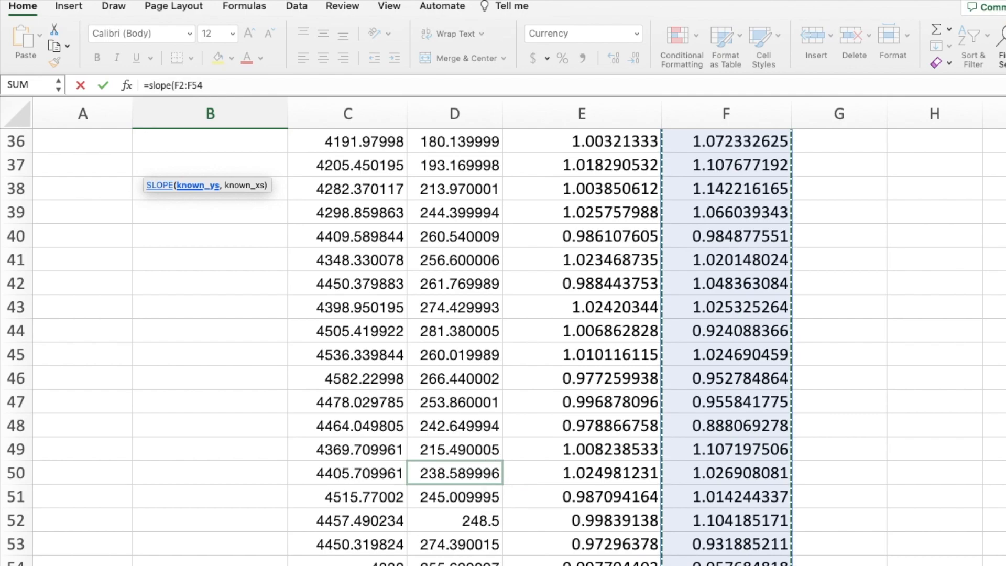
left_click(230, 87)
type(",")
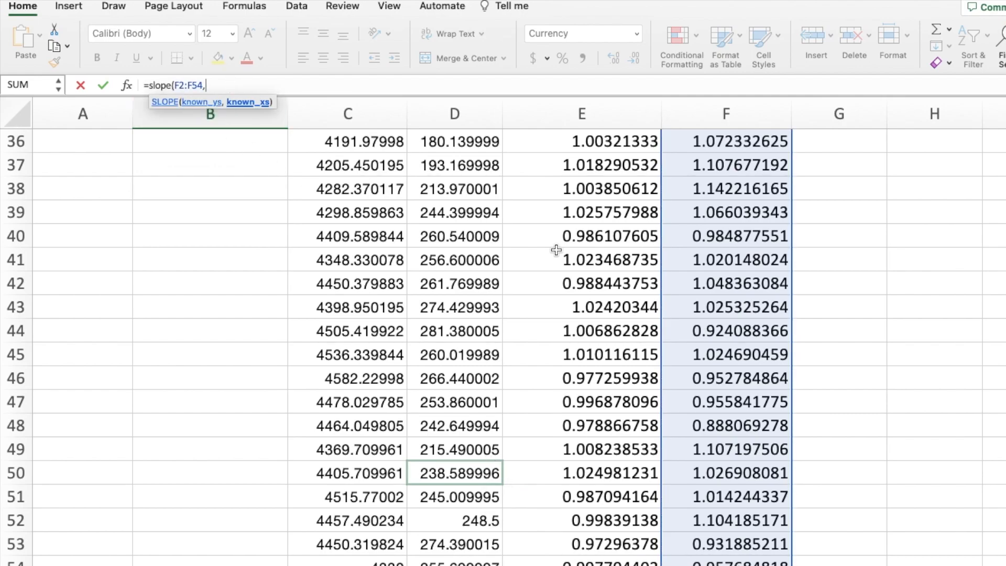
Step: Complete the SLOPE formula in B2 with the S&P 500 returns E2:E54 as the known x values
left_click(580, 167)
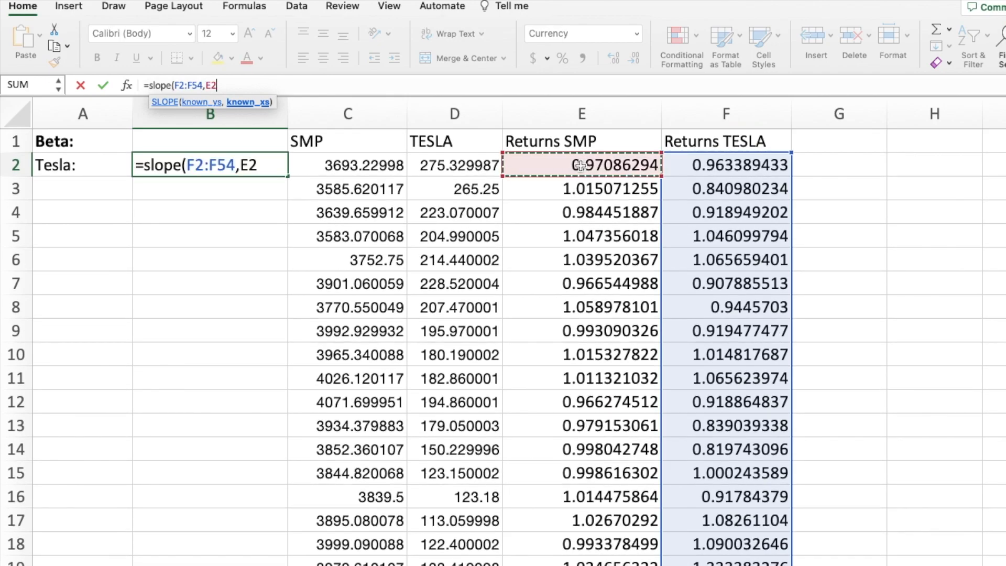
key("ctrl+shift+Down")
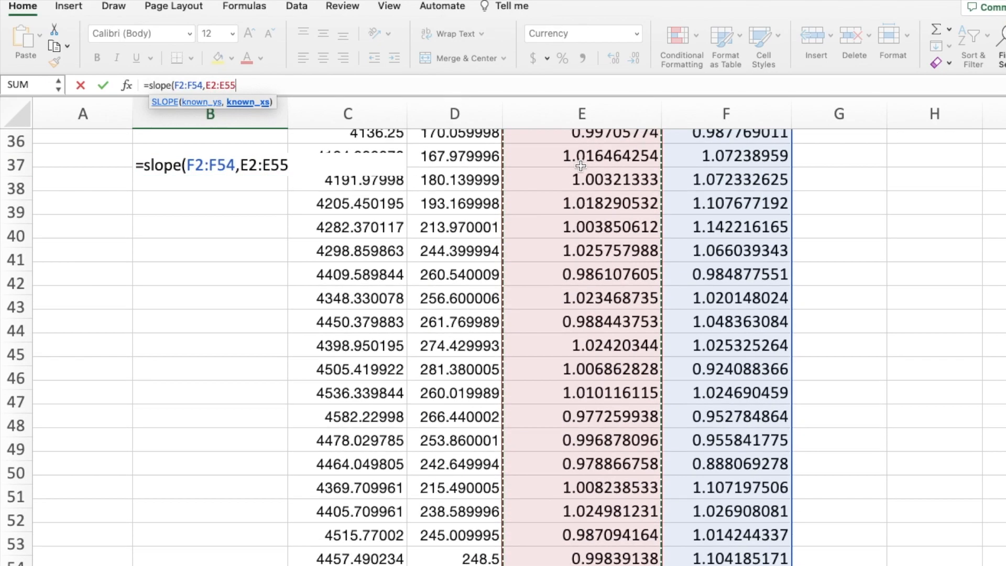
key("shift+Up")
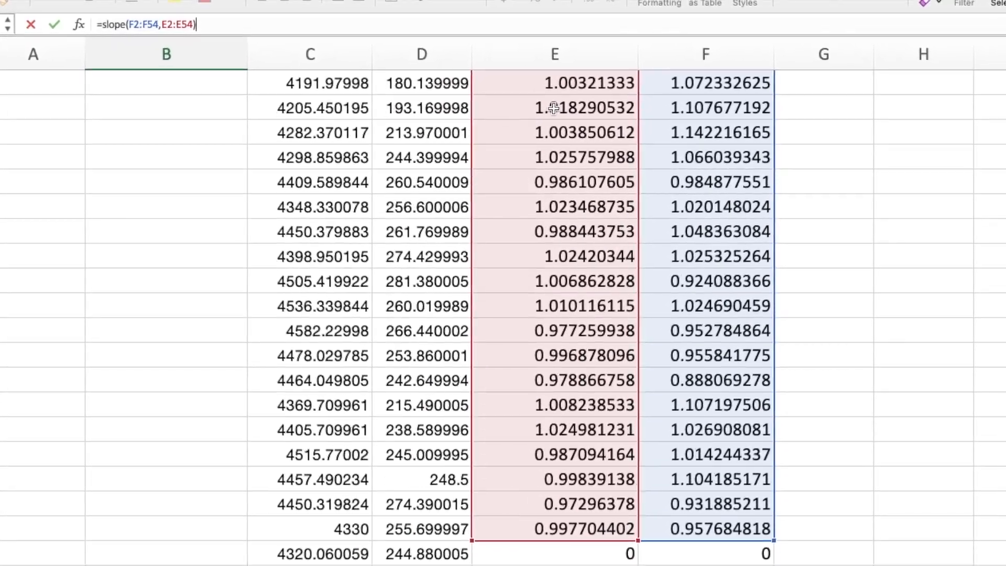
key("Return")
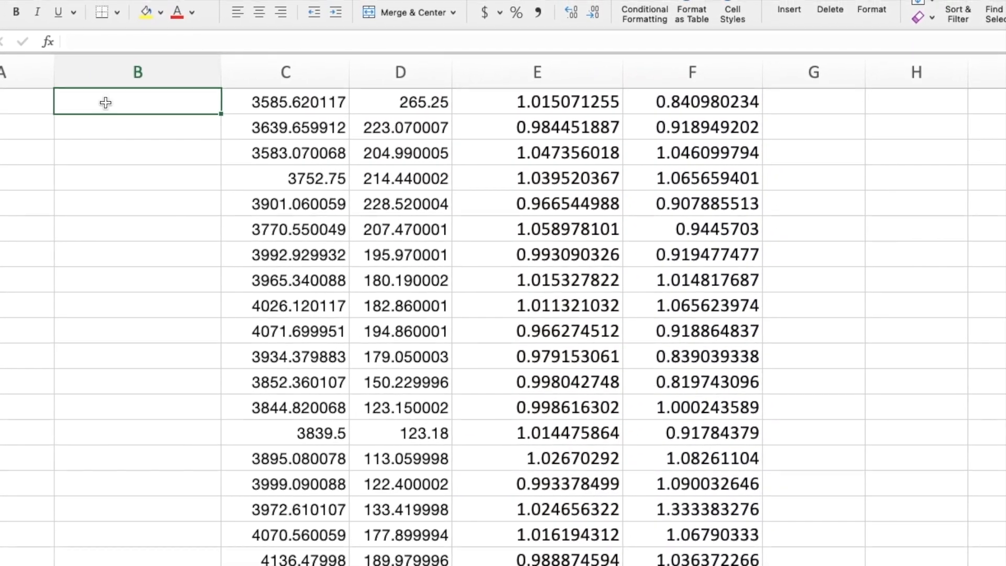
scroll(104, 103, "up", 3)
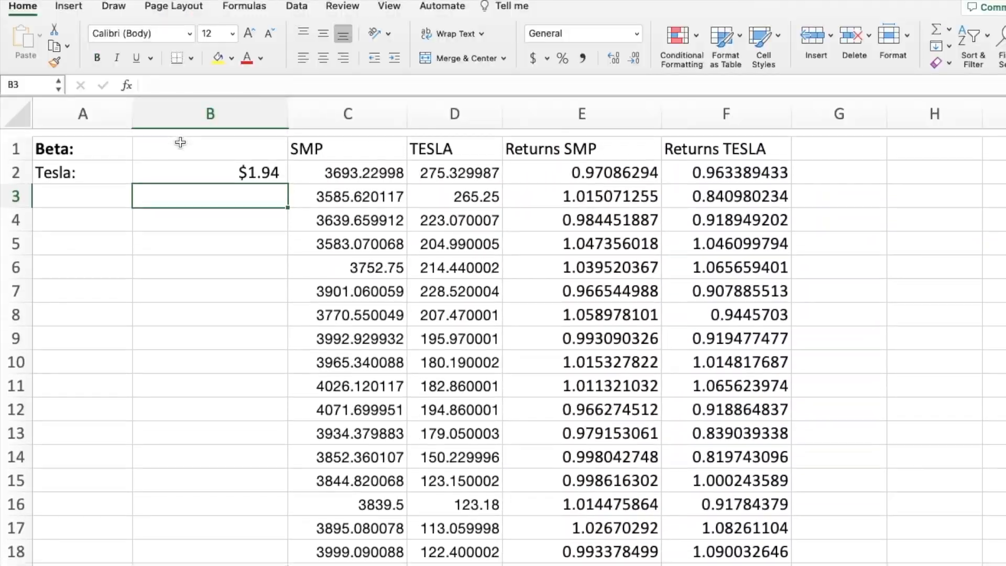
Step: Set the number format of the Tesla beta in B2 to General
left_click(196, 210)
left_click(232, 167)
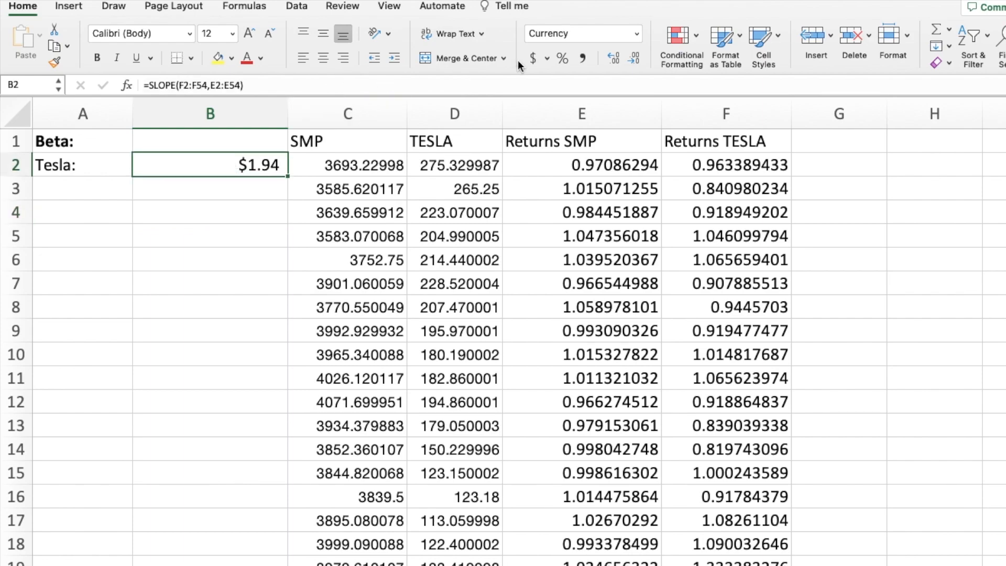
left_click(636, 36)
left_click(583, 59)
left_click(231, 213)
left_click(195, 174)
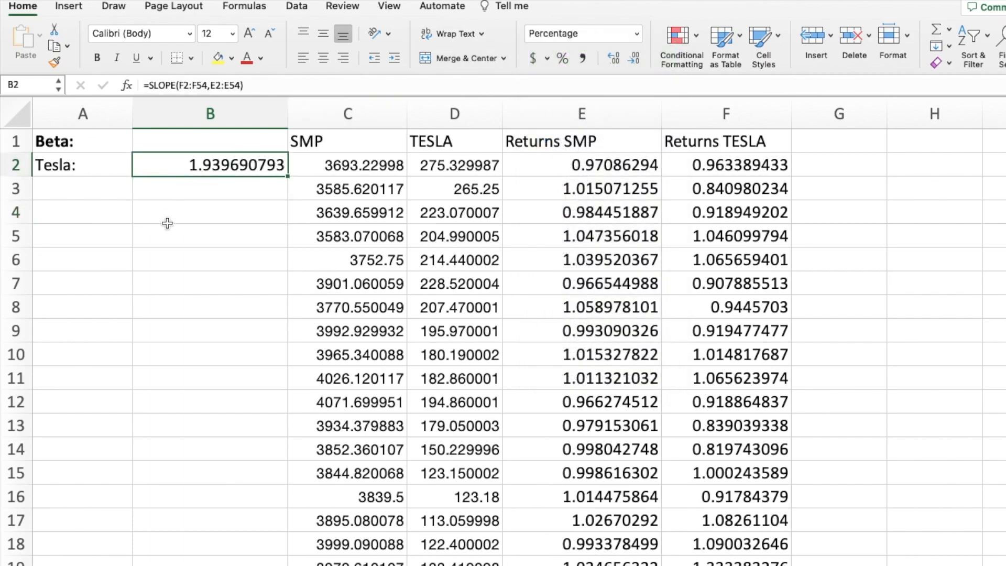
Step: Reduce the Tesla beta in B2 to four decimal places
left_click(610, 58)
left_click(634, 57)
left_click(633, 58)
left_click(634, 57)
left_click(633, 58)
left_click(633, 57)
left_click(633, 58)
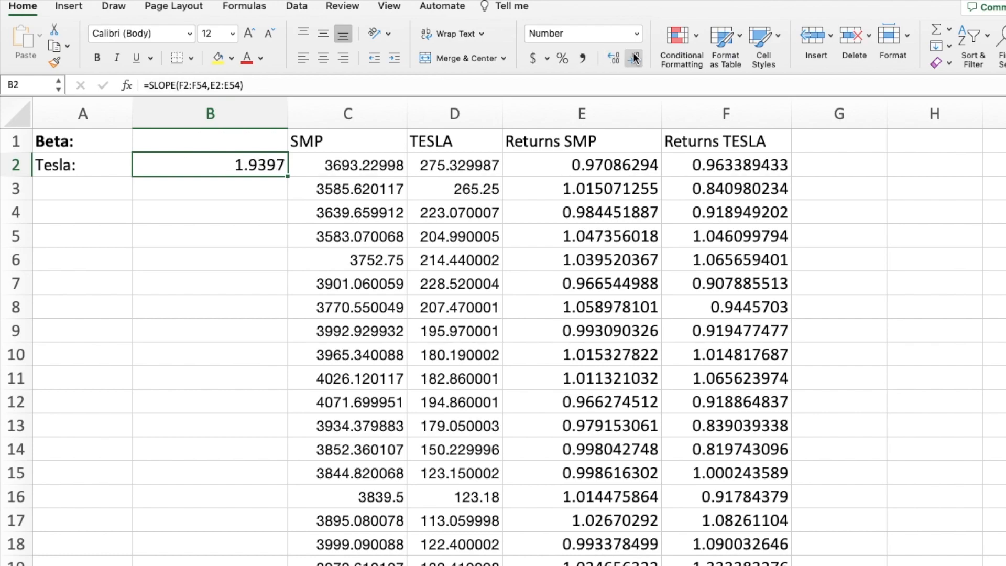
left_click(235, 209)
left_click(241, 237)
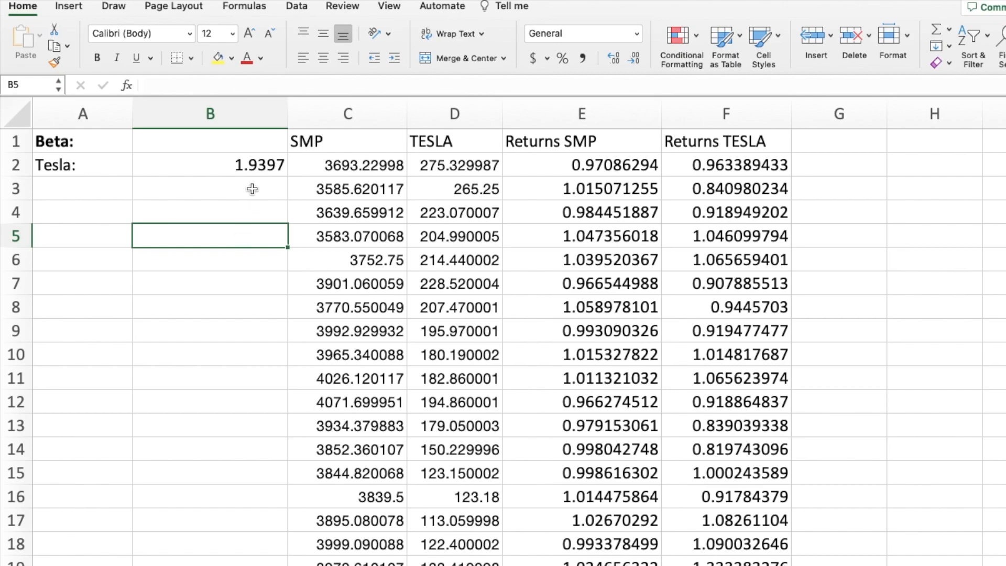
Step: Highlight the Tesla beta in B2 with a light green fill and a border around the cell
left_click(252, 167)
left_click(231, 58)
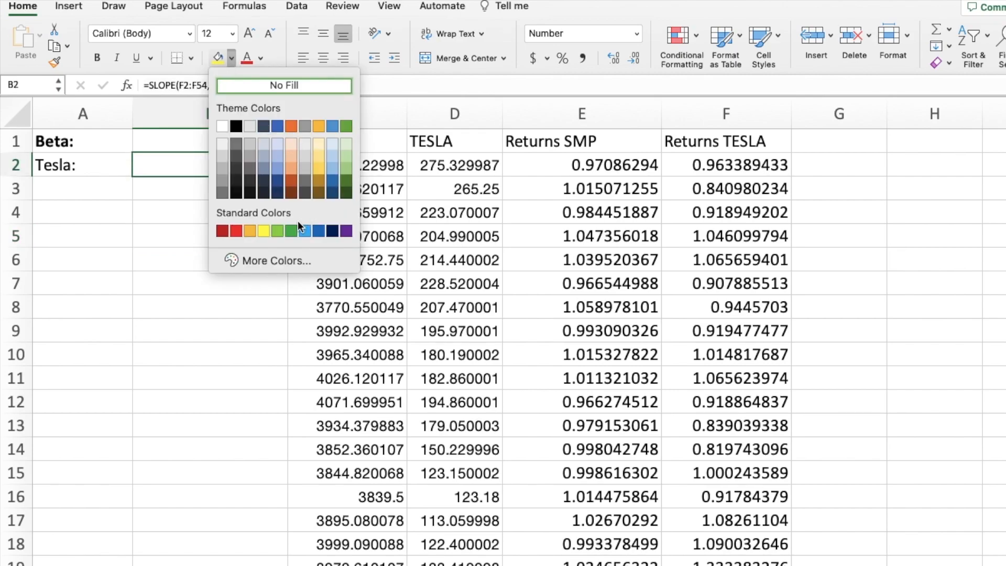
left_click(346, 155)
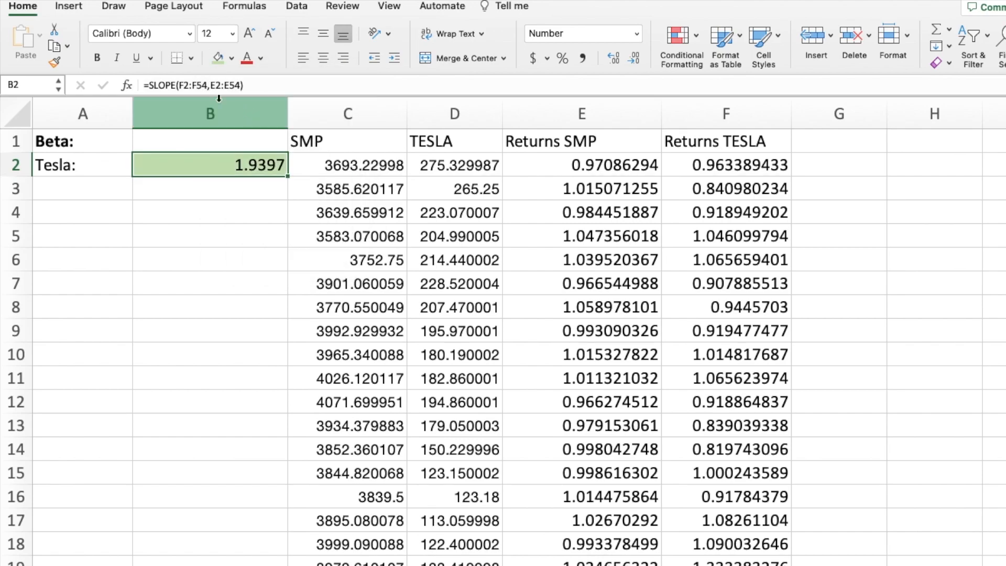
left_click(190, 57)
left_click(227, 237)
left_click(191, 253)
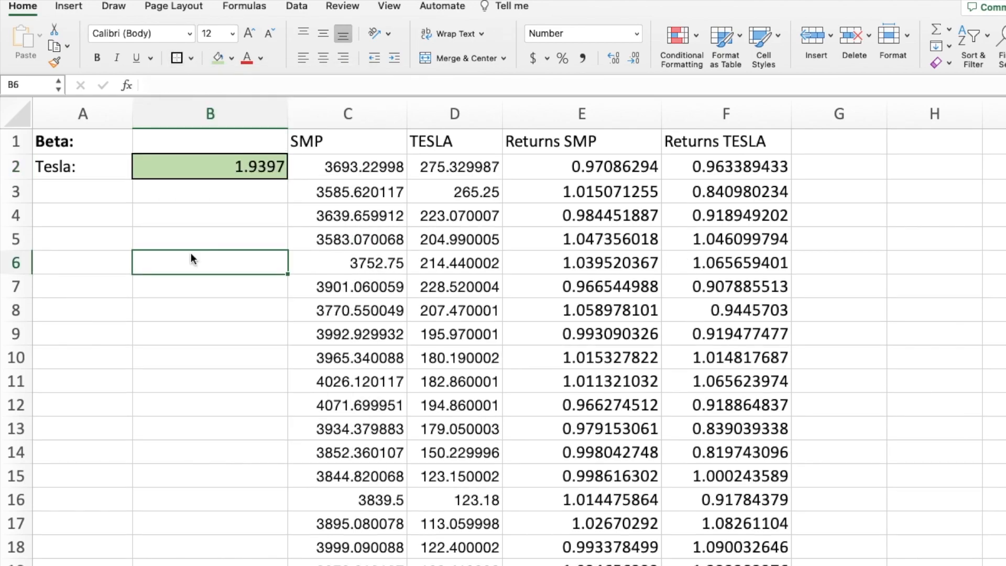